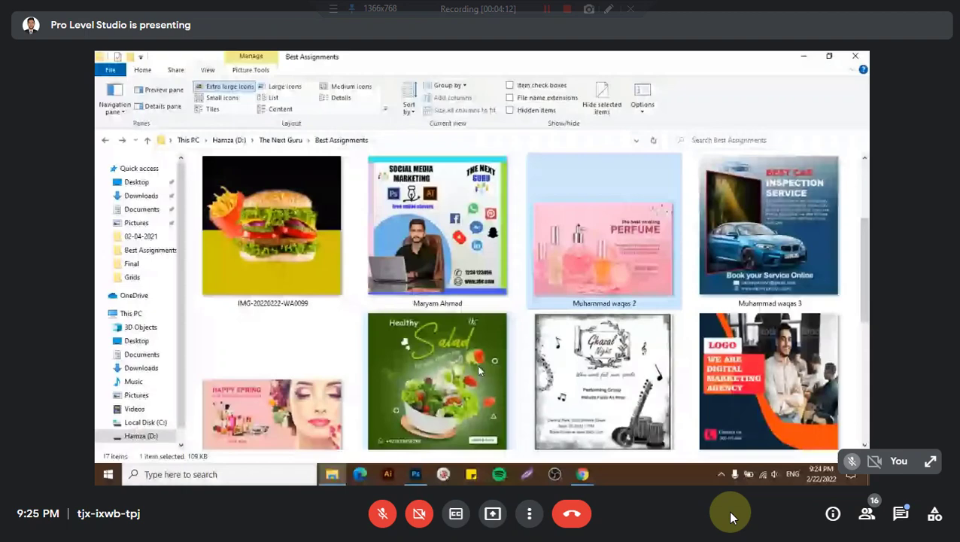
- Open the pink perfume banner image from the Best Assignments folder
scroll(478, 369, up, 1)
double_click(624, 264)
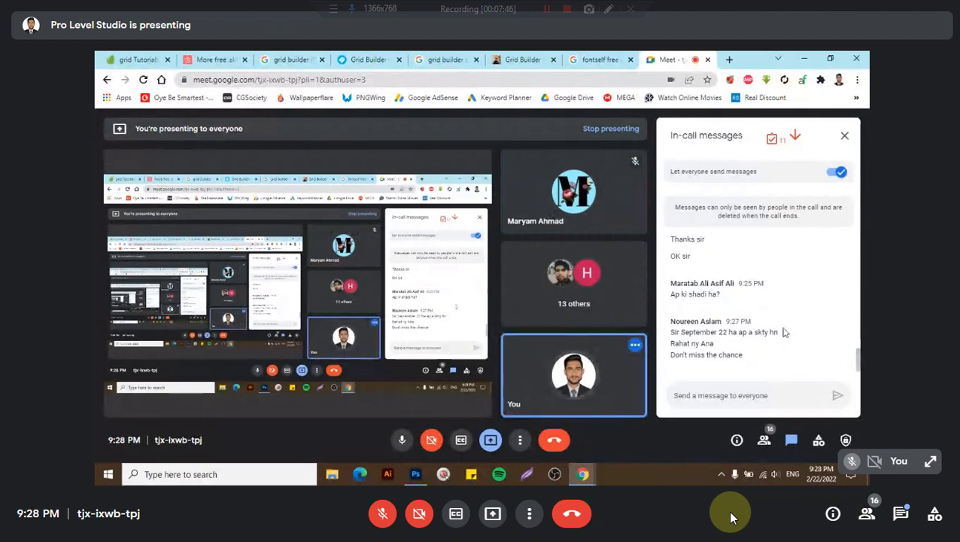
scroll(783, 331, up, 1)
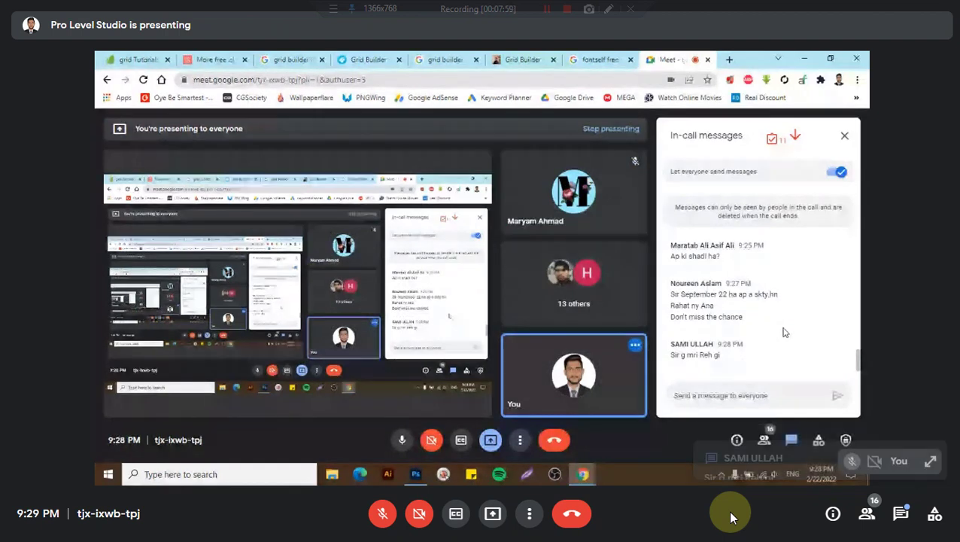
triple_click(833, 351)
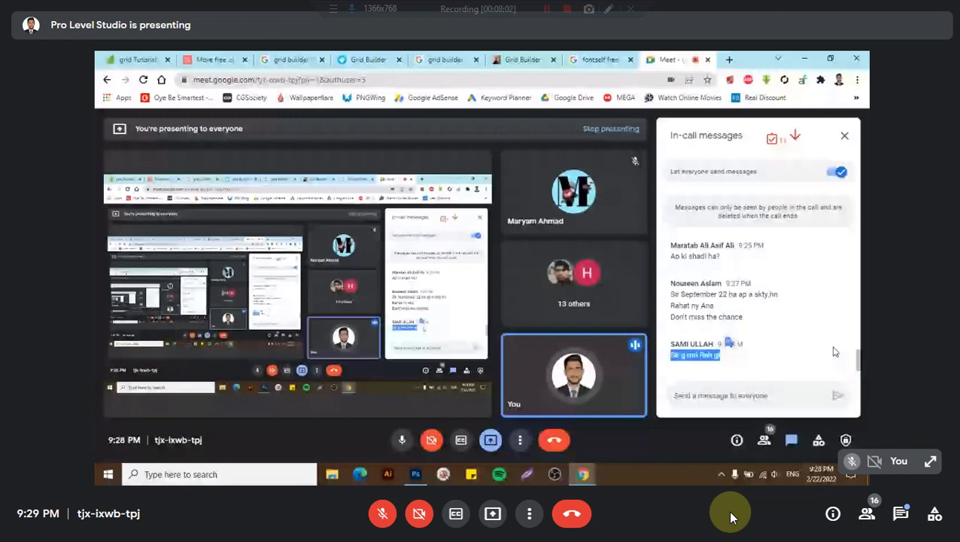
click(834, 351)
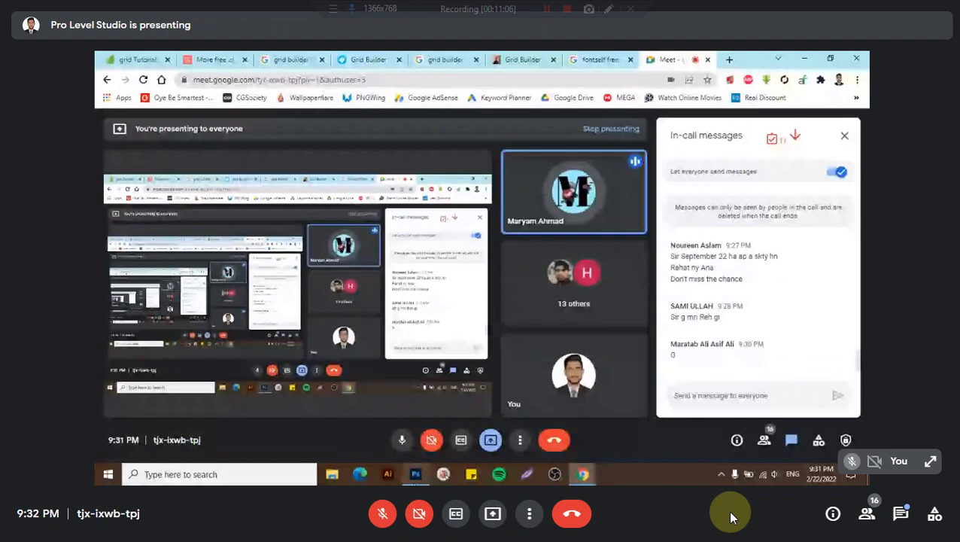
- Go to pngwing.com in a new browser tab and open the page of the purple Instagram logo PNG
click(731, 60)
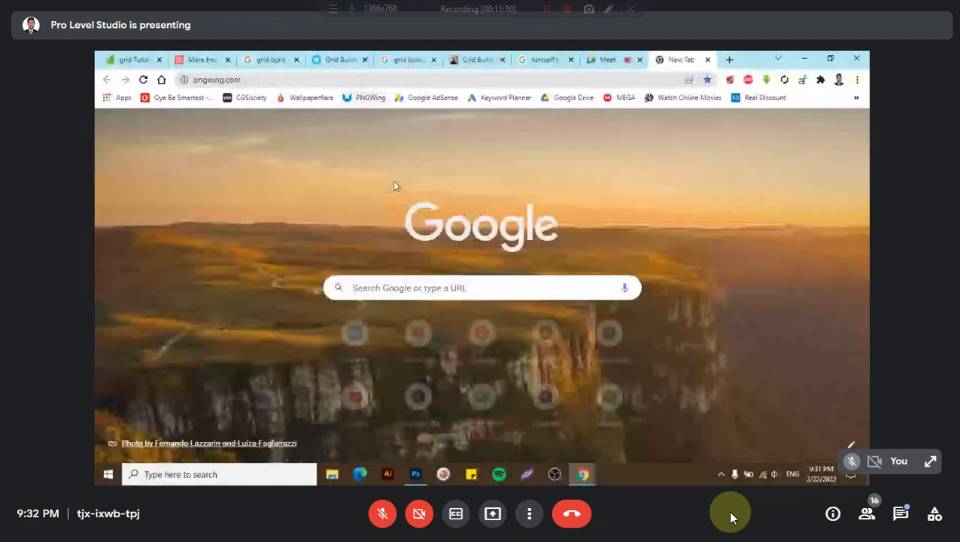
key(Return)
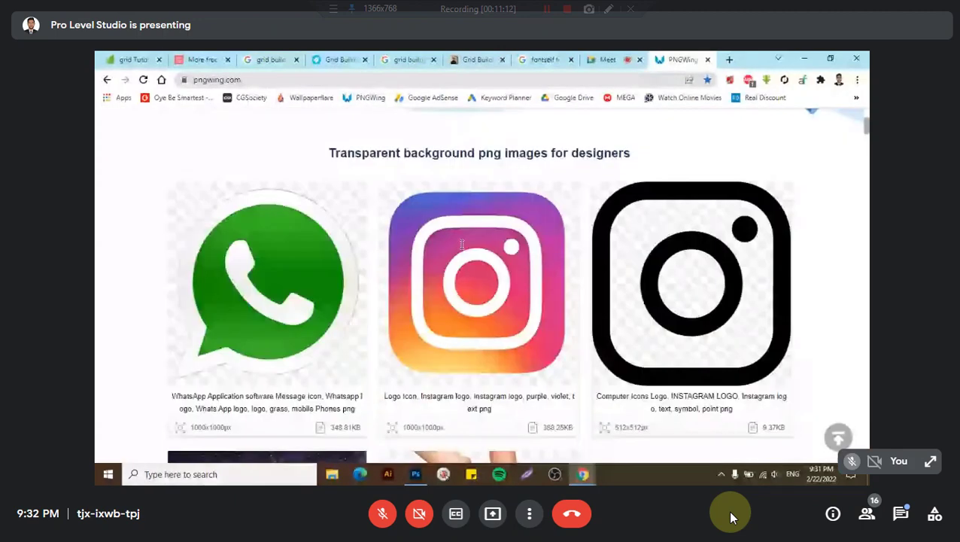
scroll(462, 244, down, 1)
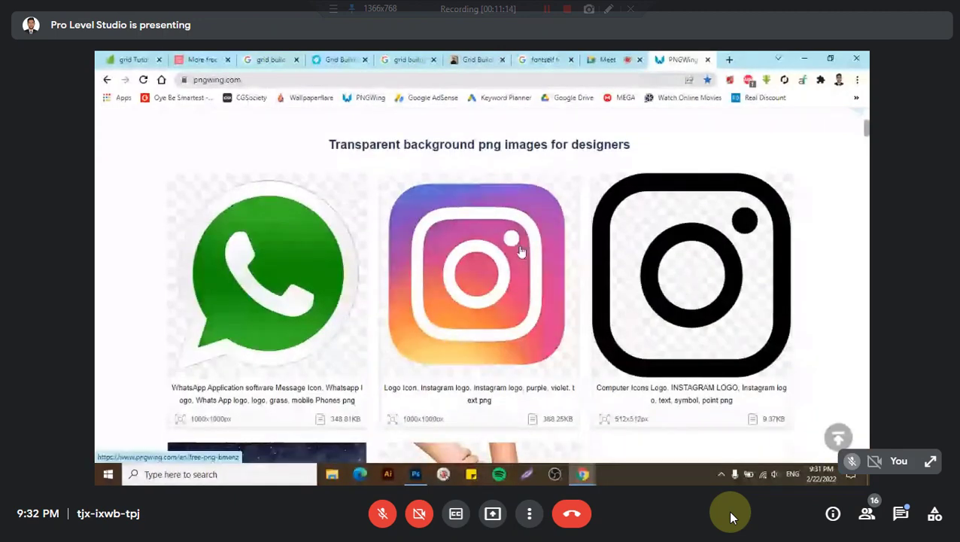
click(520, 251)
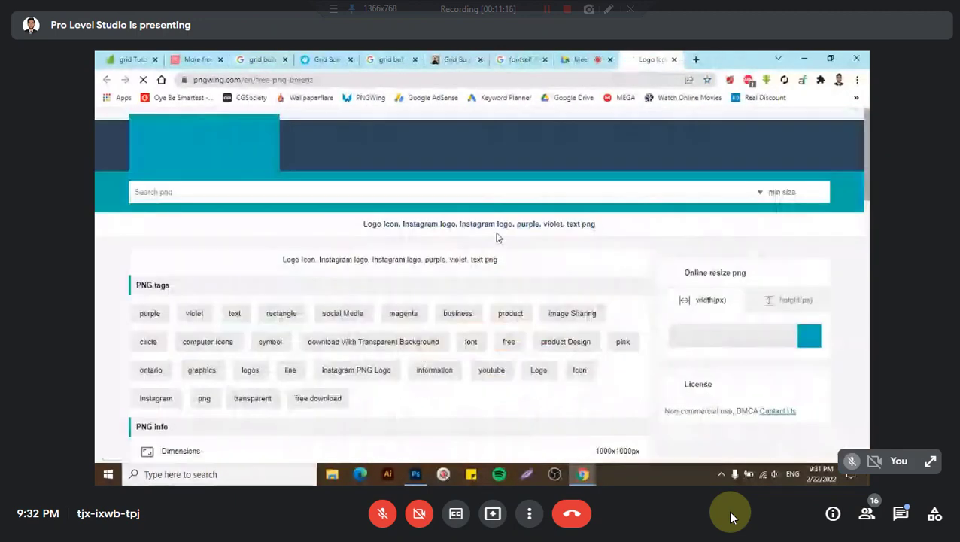
- Request the 388.25KB PNG download from the Instagram logo page
scroll(380, 263, down, 2)
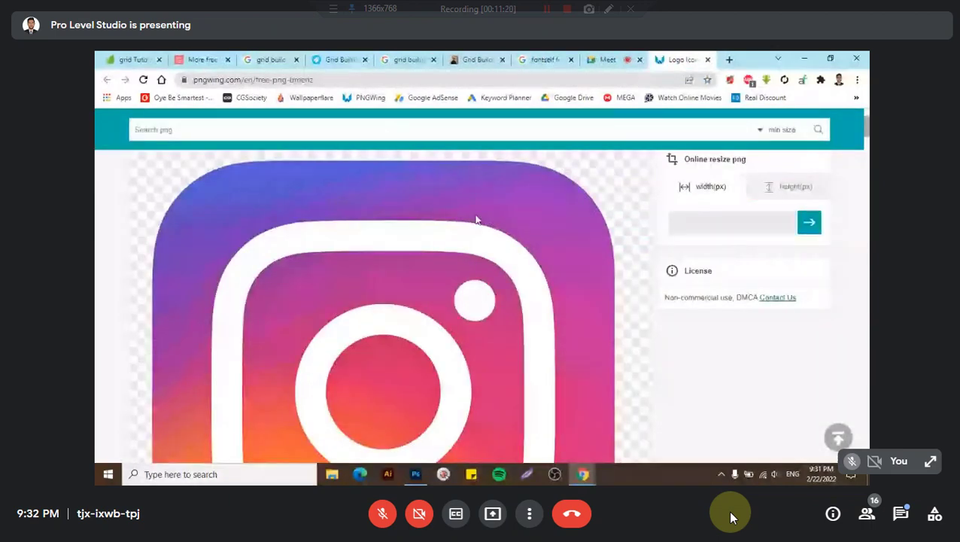
scroll(416, 250, down, 6)
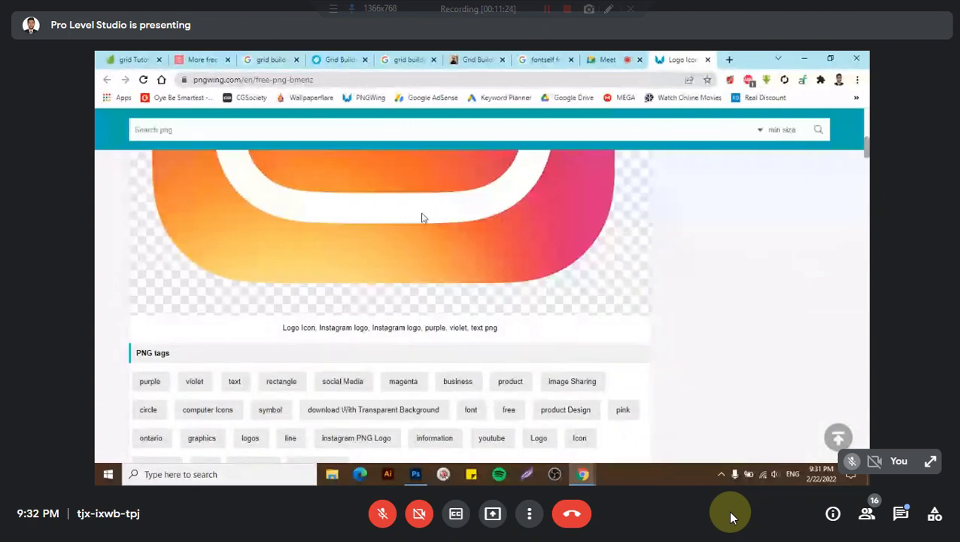
scroll(421, 217, down, 4)
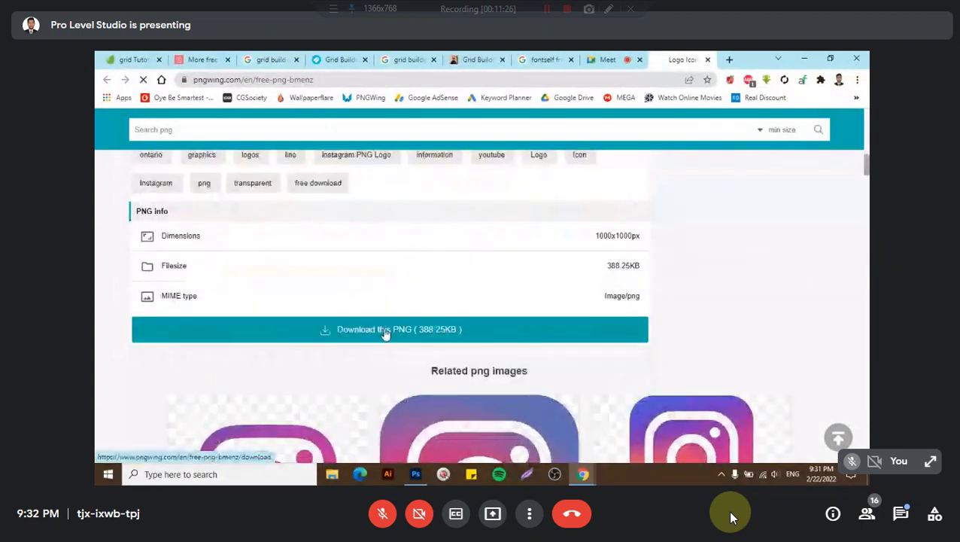
click(407, 331)
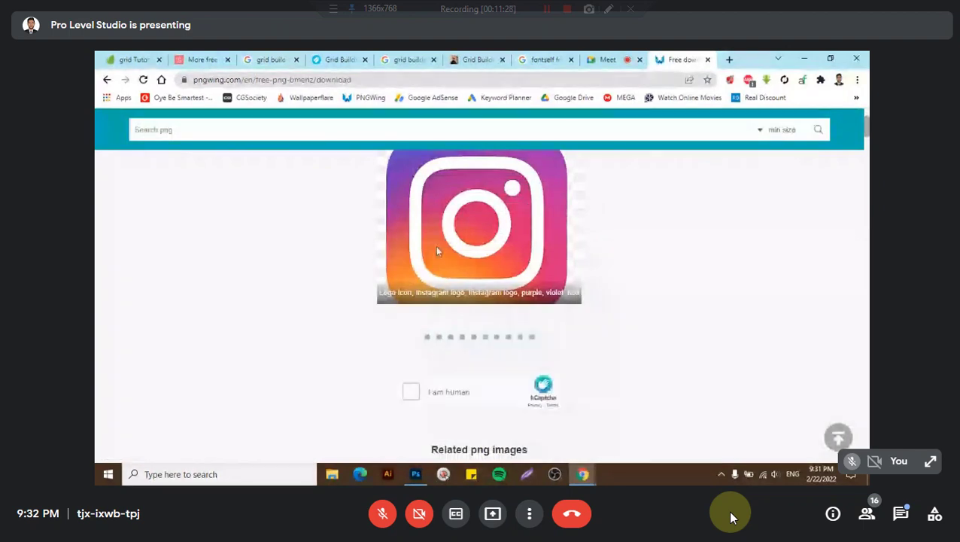
- Complete the human check by selecting the airplane images so the logo downloads, and close the PNGWing page
scroll(437, 251, down, 2)
click(449, 284)
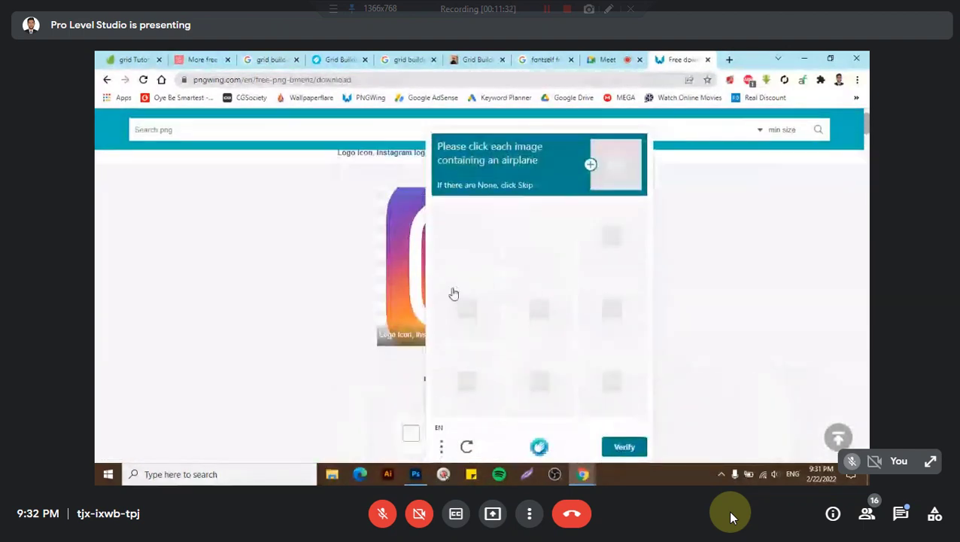
click(543, 316)
click(599, 327)
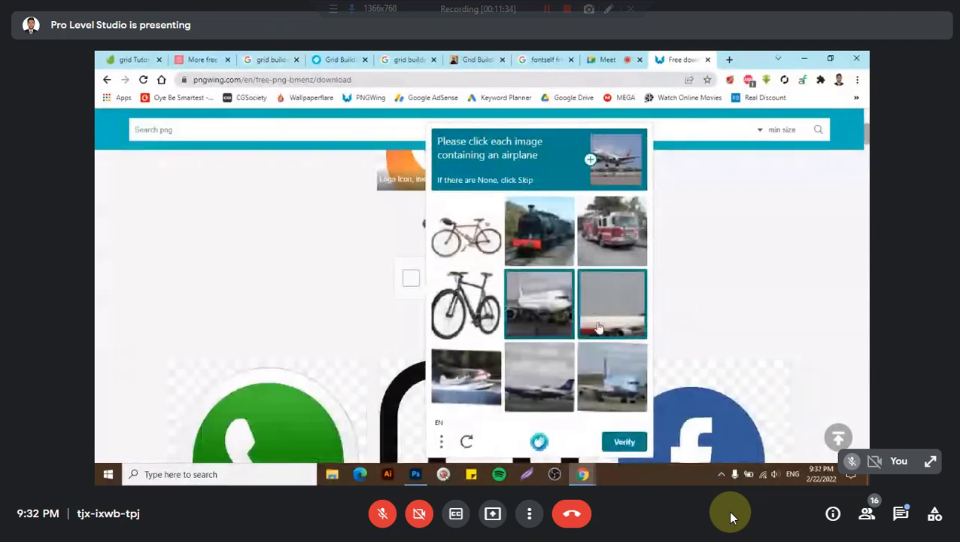
click(539, 376)
click(609, 377)
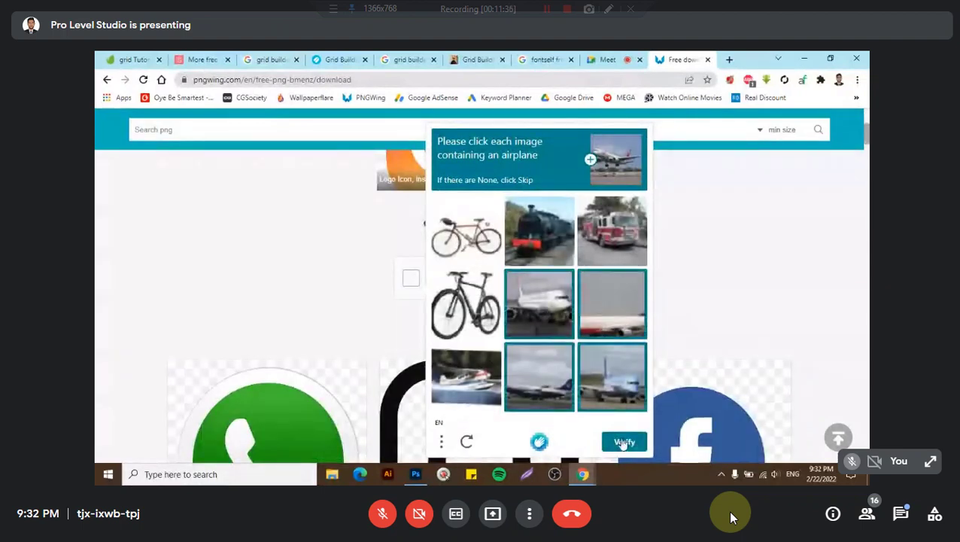
click(340, 360)
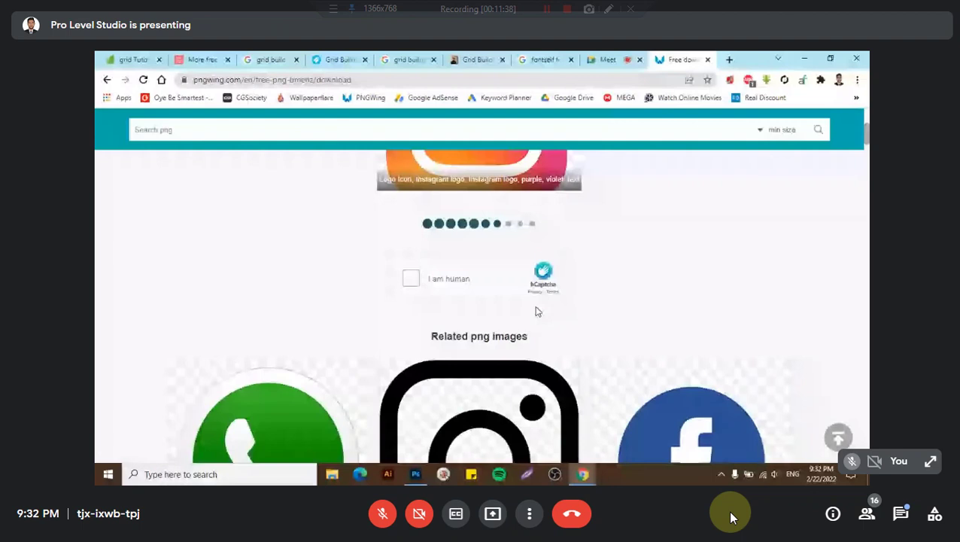
scroll(392, 310, down, 2)
scroll(392, 310, up, 2)
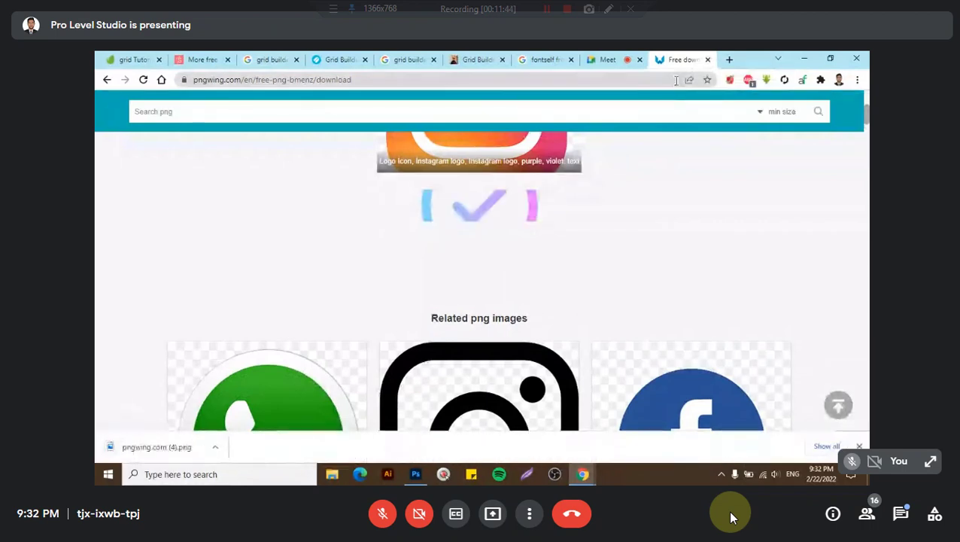
click(707, 61)
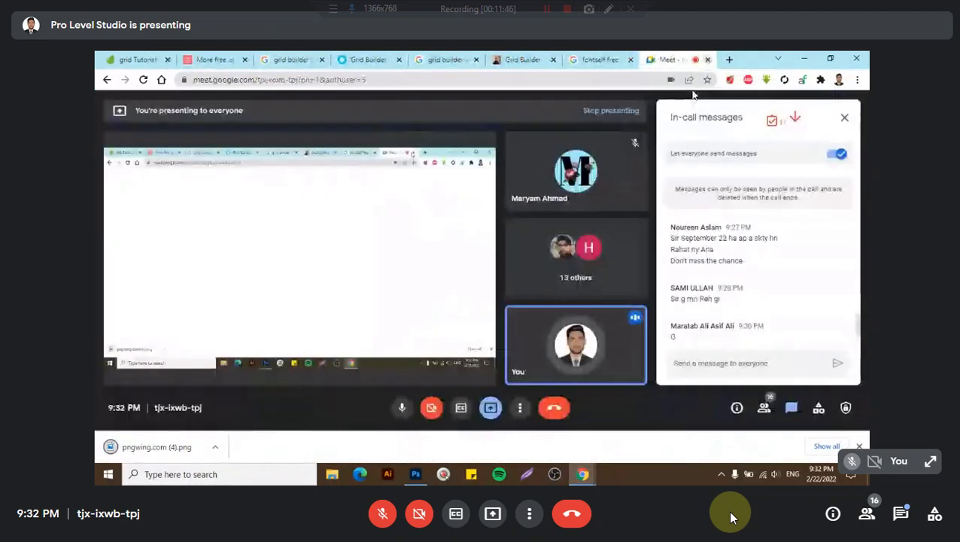
- In Photoshop, convert the path around the Instagram logo into a selection and add it to Layer 1 as a layer mask
click(416, 474)
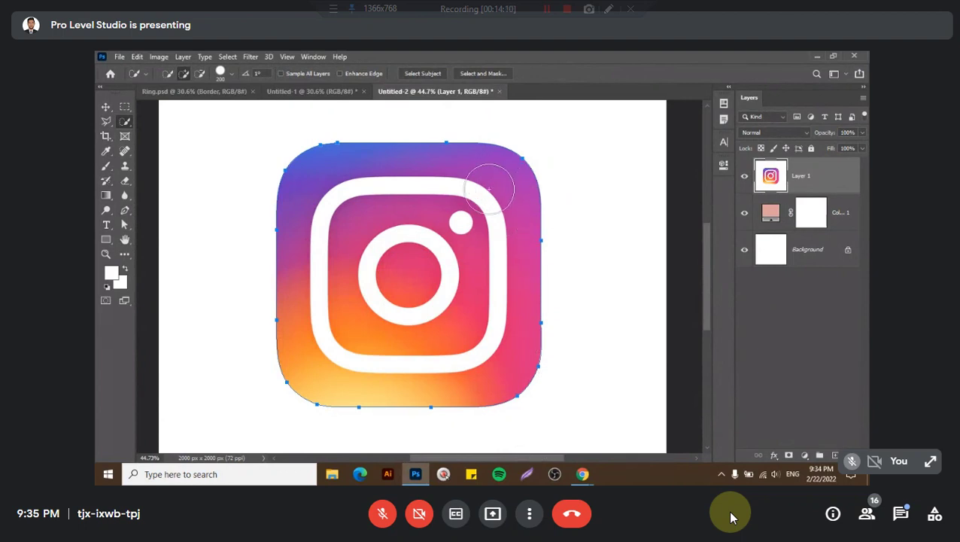
key(p)
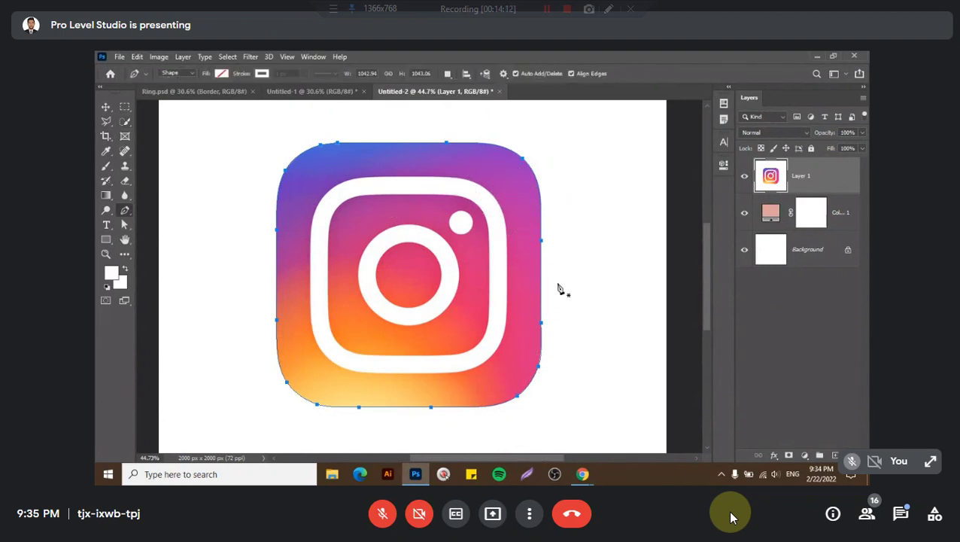
right_click(419, 173)
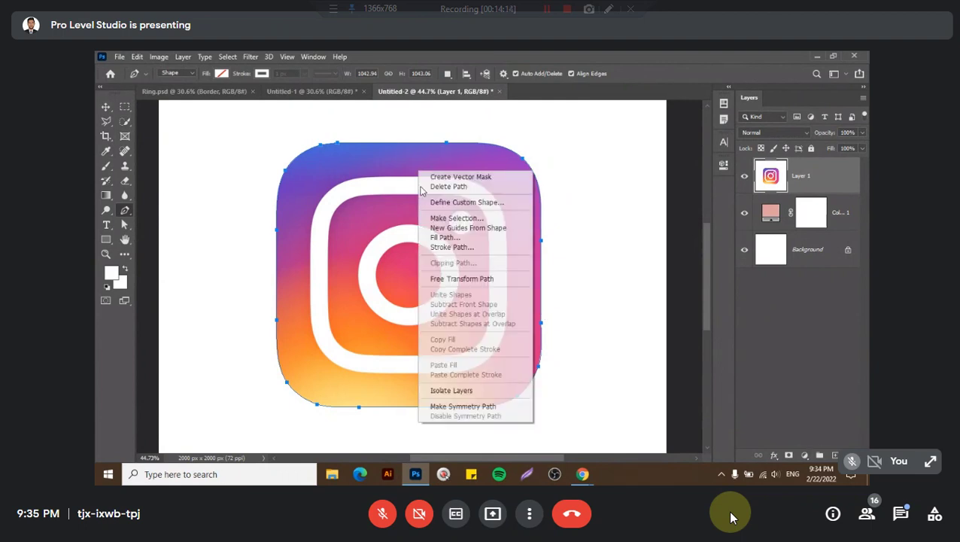
click(457, 218)
click(540, 152)
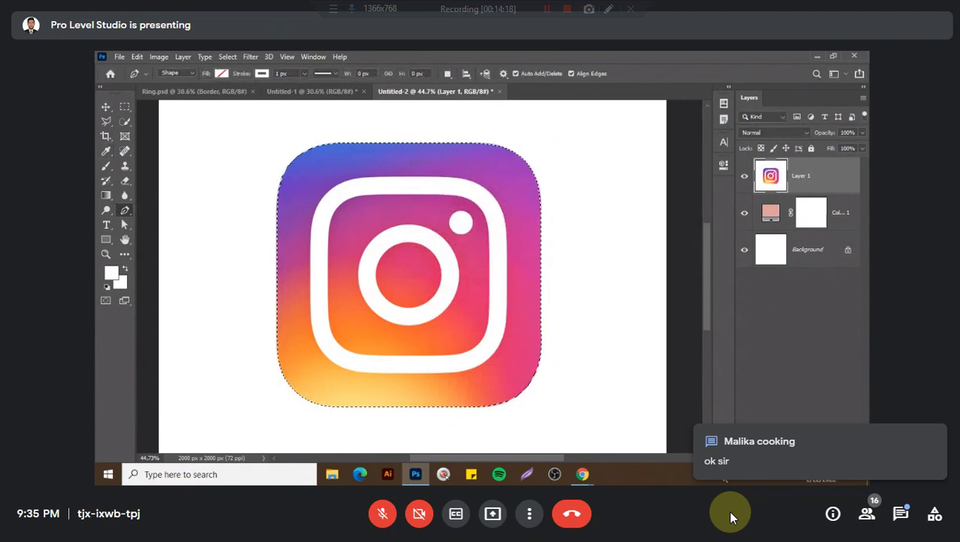
click(804, 447)
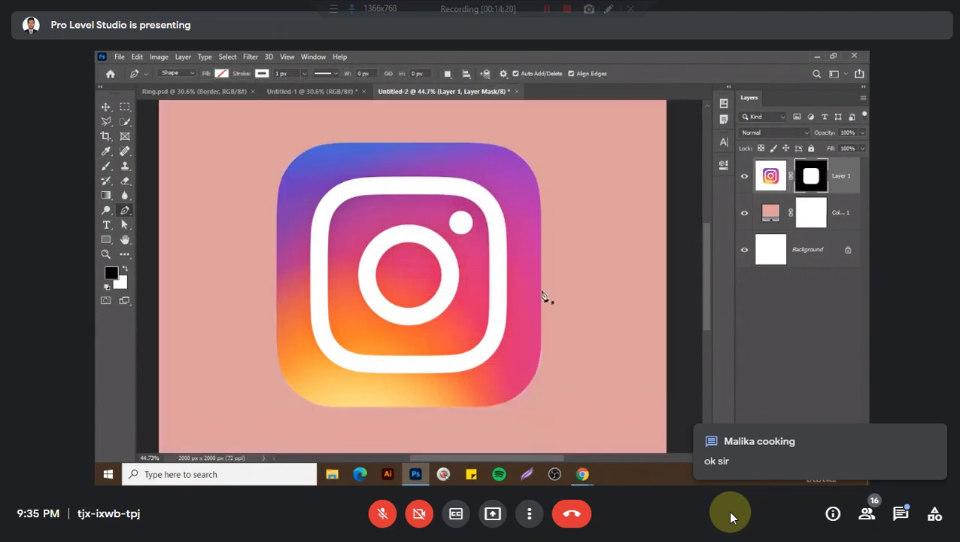
scroll(539, 296, up, 2)
scroll(538, 297, up, 10)
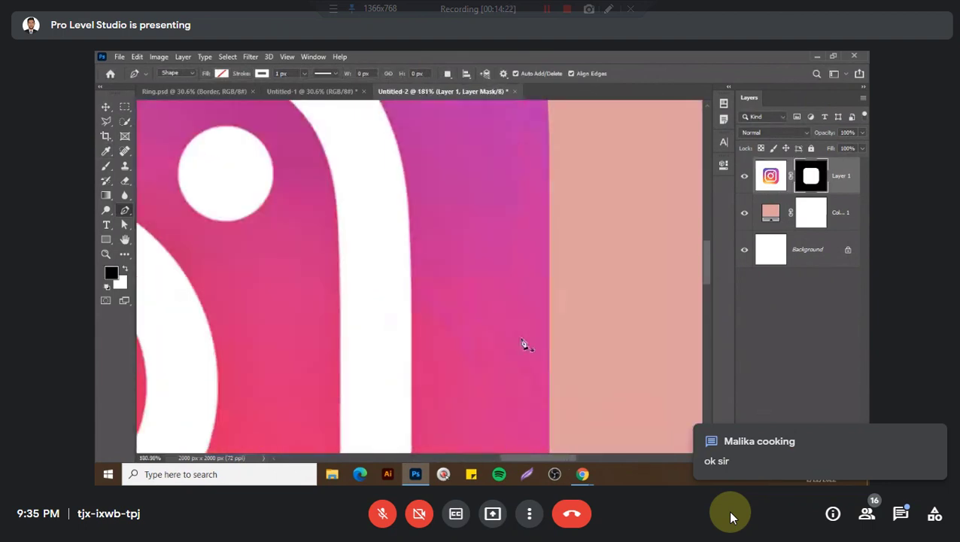
key(ctrl+0)
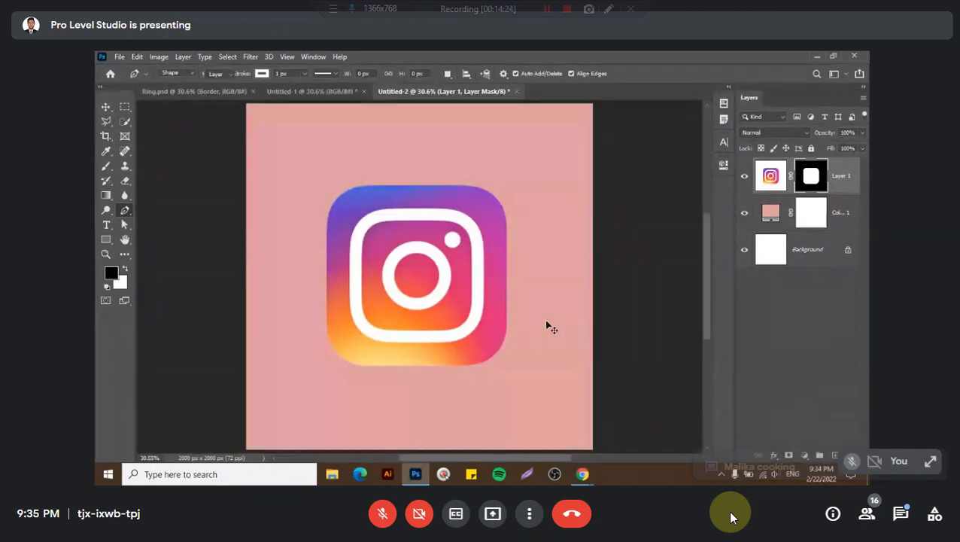
- Close the Untitled-2 document without saving and switch to Chrome
key(v)
key(ctrl+w)
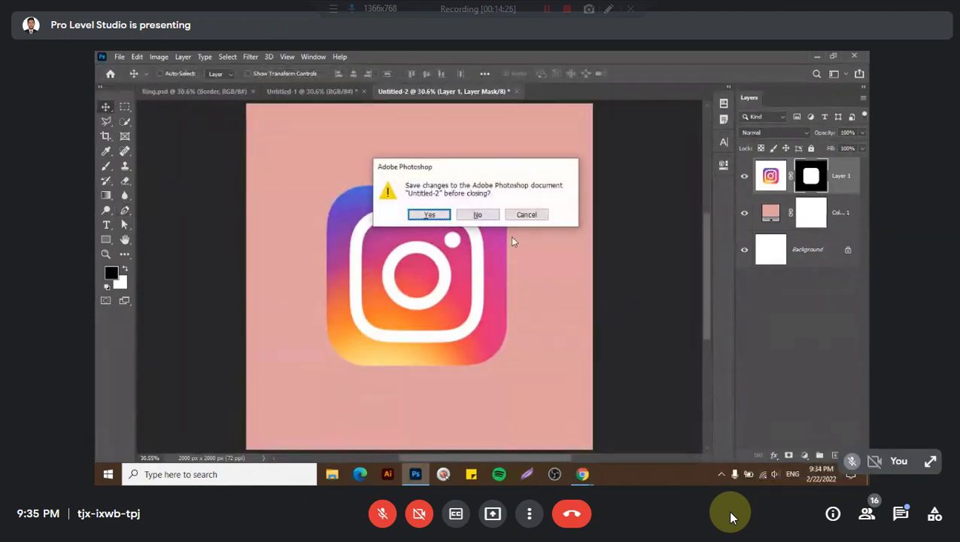
click(475, 216)
click(582, 474)
click(524, 411)
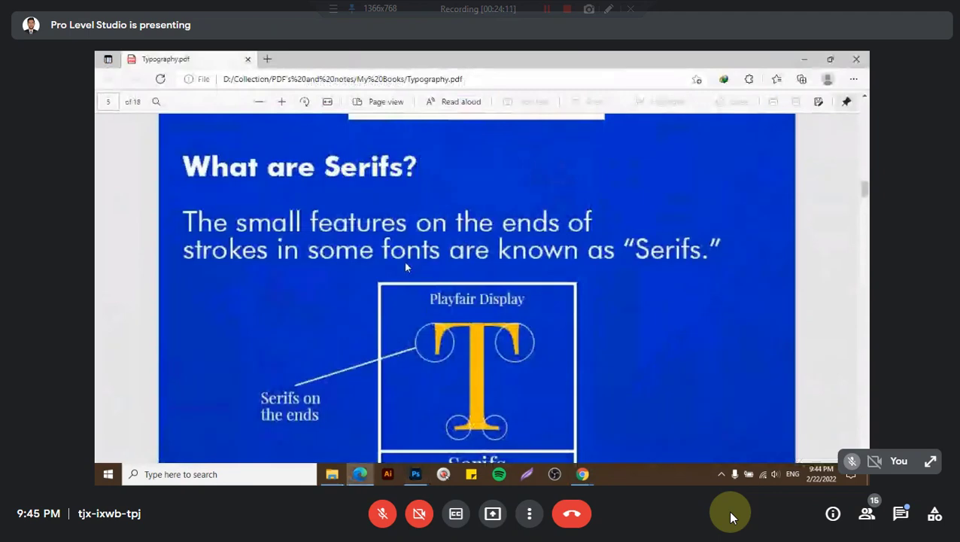
- Examine the "What are Serifs?" page of Typography.pdf against the headline font in Ring.psd
scroll(406, 263, down, 1)
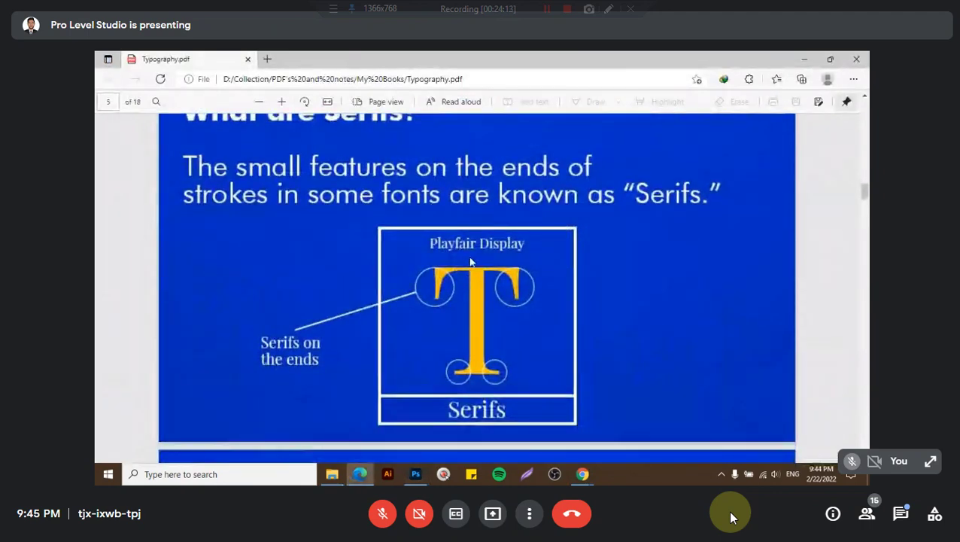
click(416, 473)
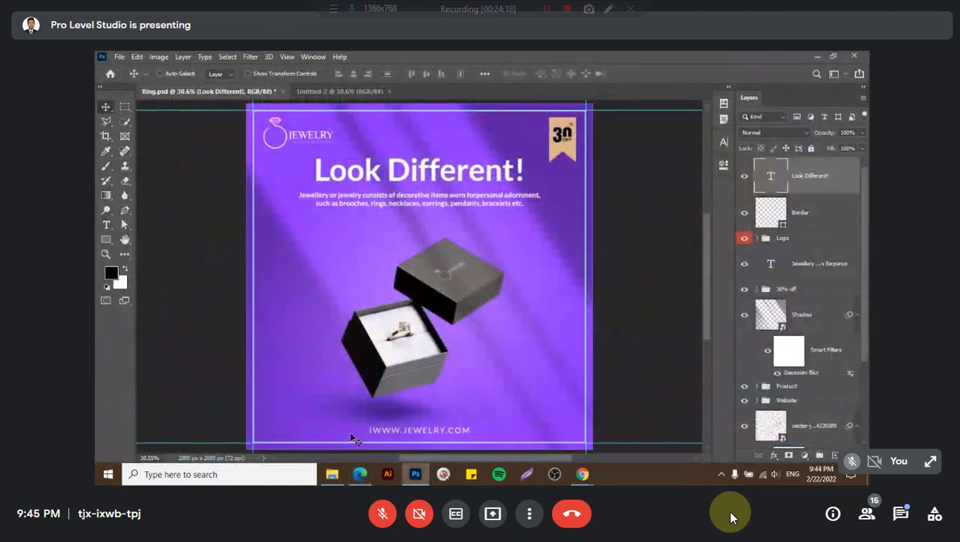
click(360, 473)
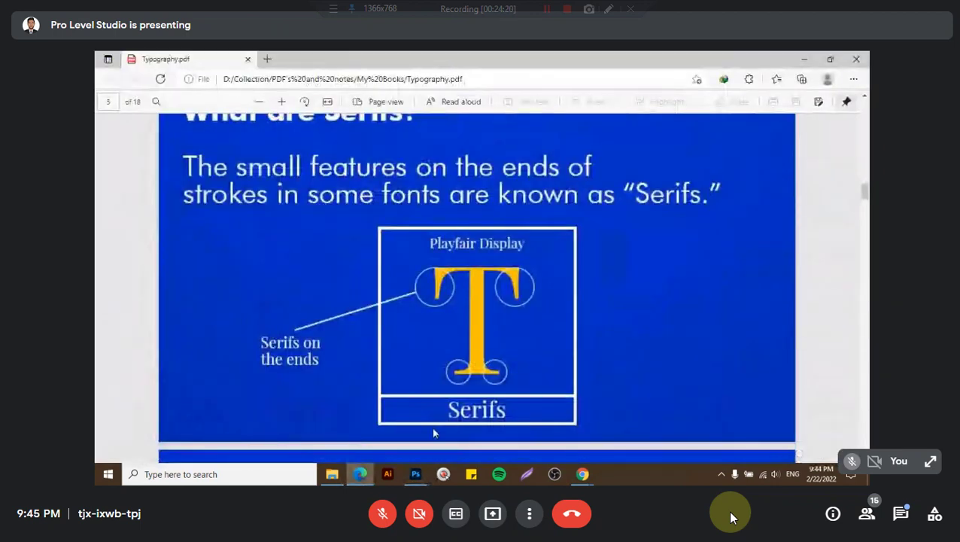
- Switch to Photoshop, duplicate the "Look Different!" text layer in Ring.psd and hide the original
click(419, 477)
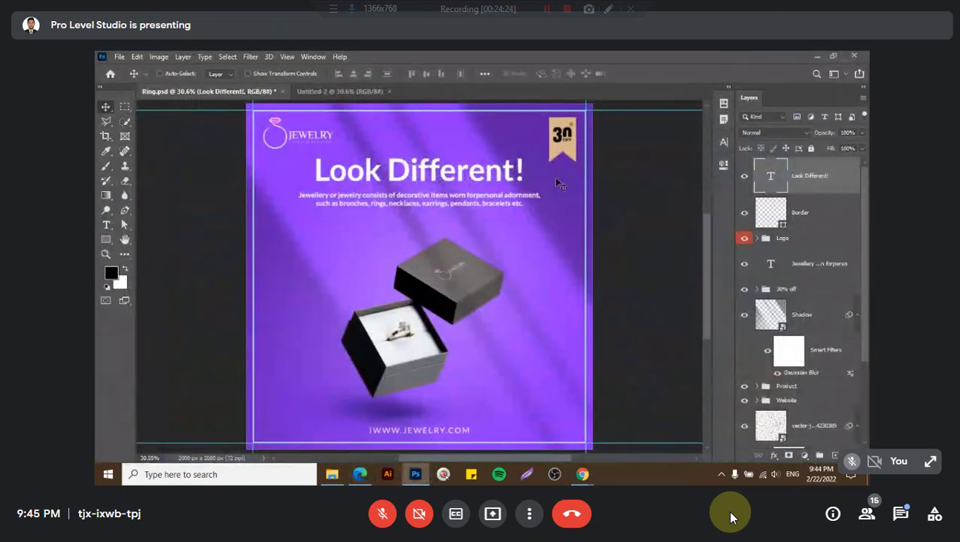
key(ctrl)
key(ctrl+j)
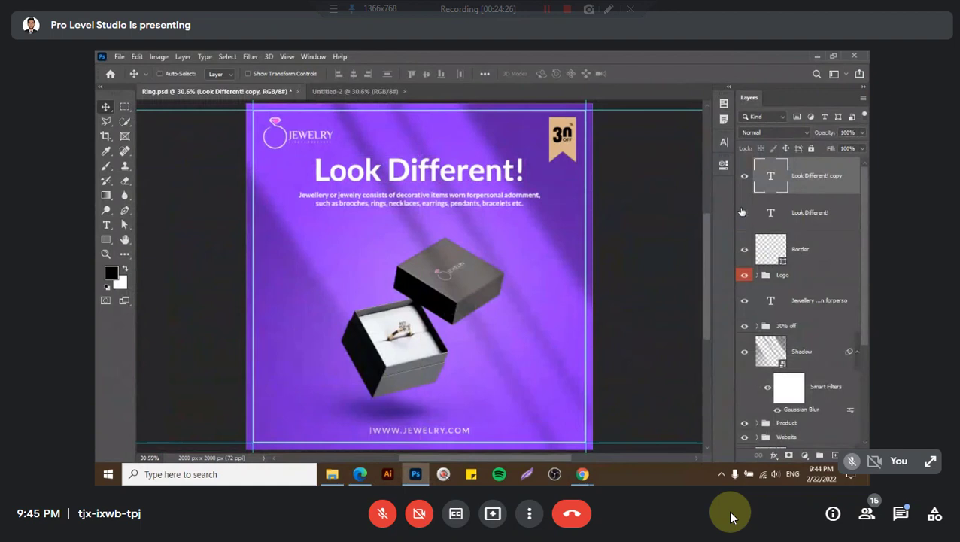
click(744, 212)
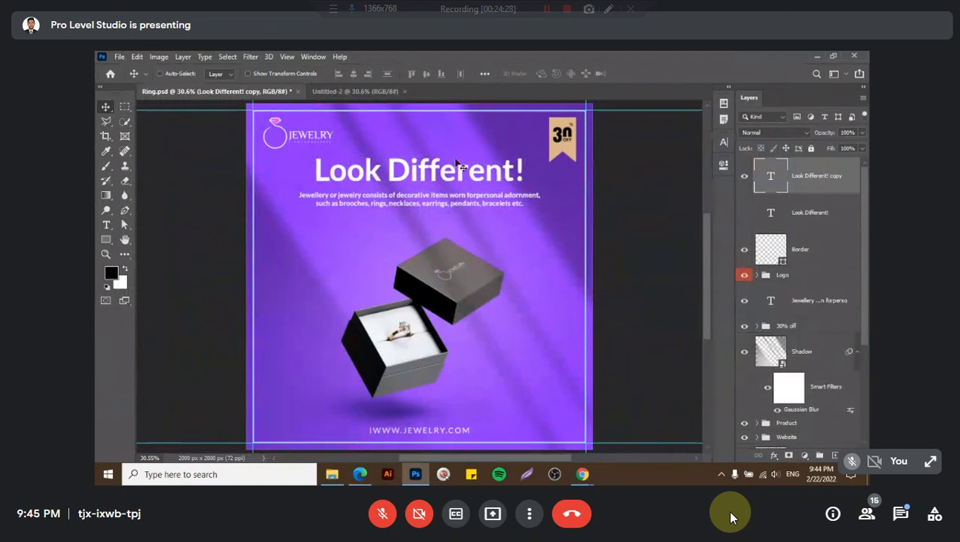
- Set the font of the duplicated "Look Different!" headline to PS-Aelyn Regular
double_click(426, 161)
click(197, 73)
text(marg)
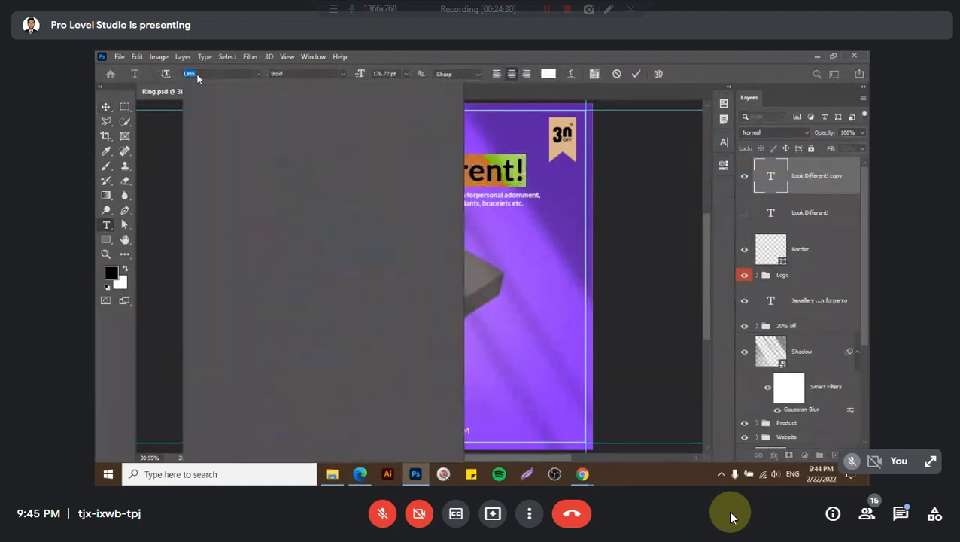
click(212, 109)
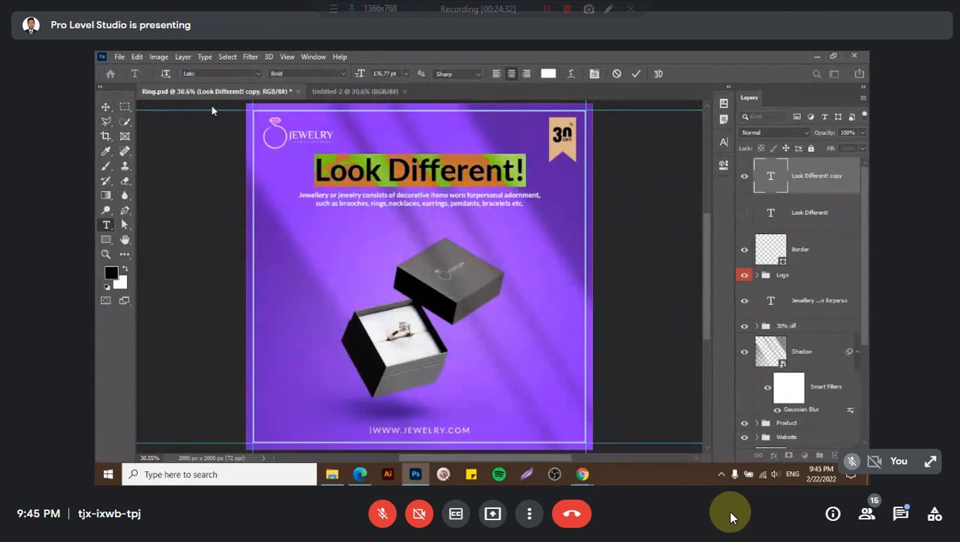
click(216, 74)
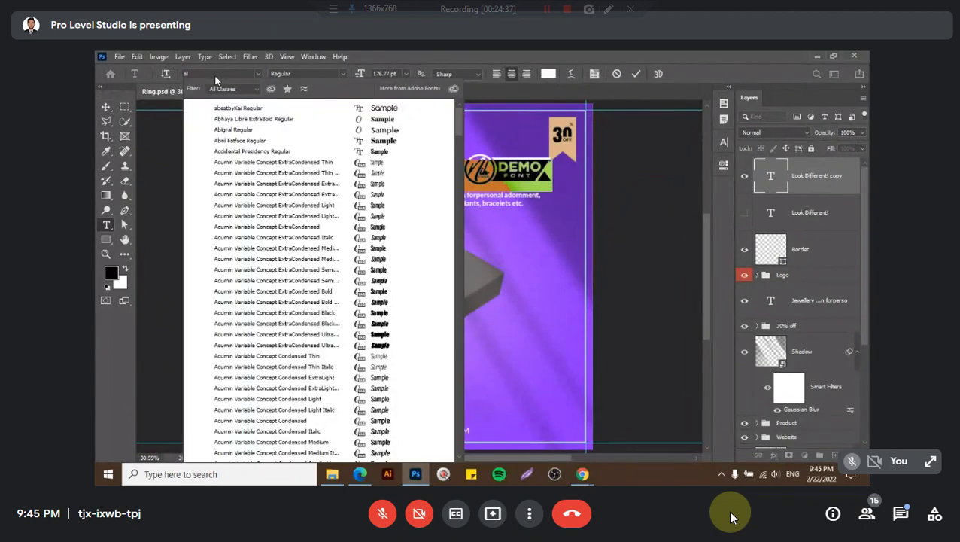
text(Lato)
click(226, 113)
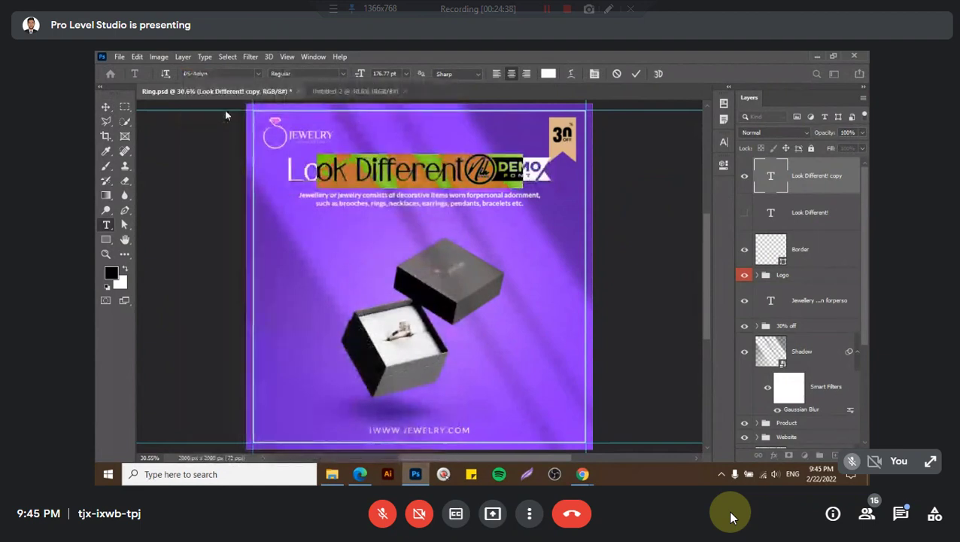
click(634, 79)
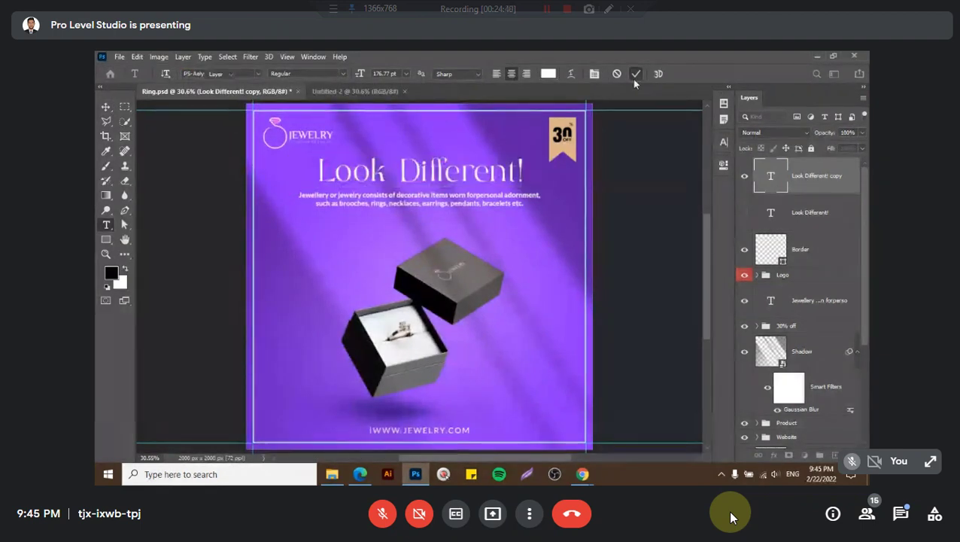
key(v)
- Try another serif font on the duplicated headline and undo the font change
click(723, 141)
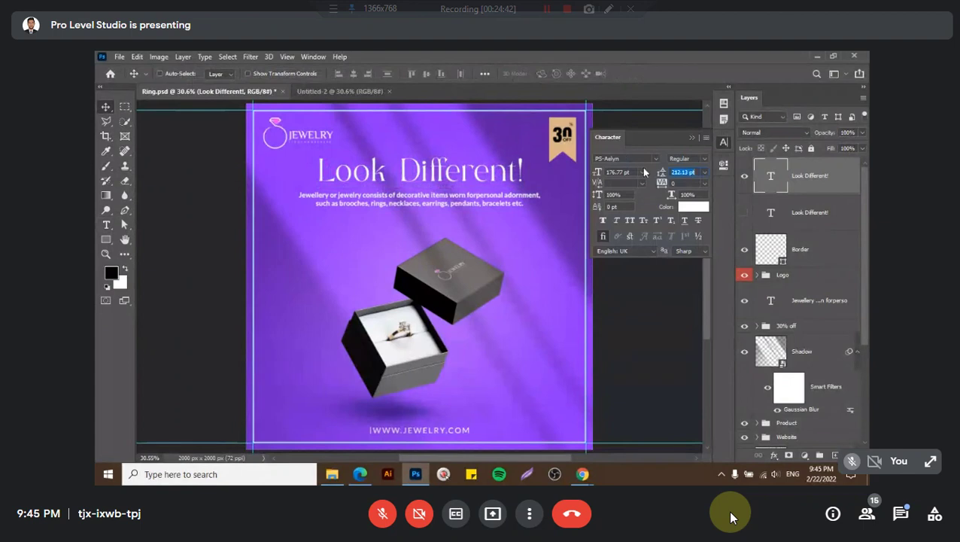
click(640, 158)
scroll(638, 160, down, 1)
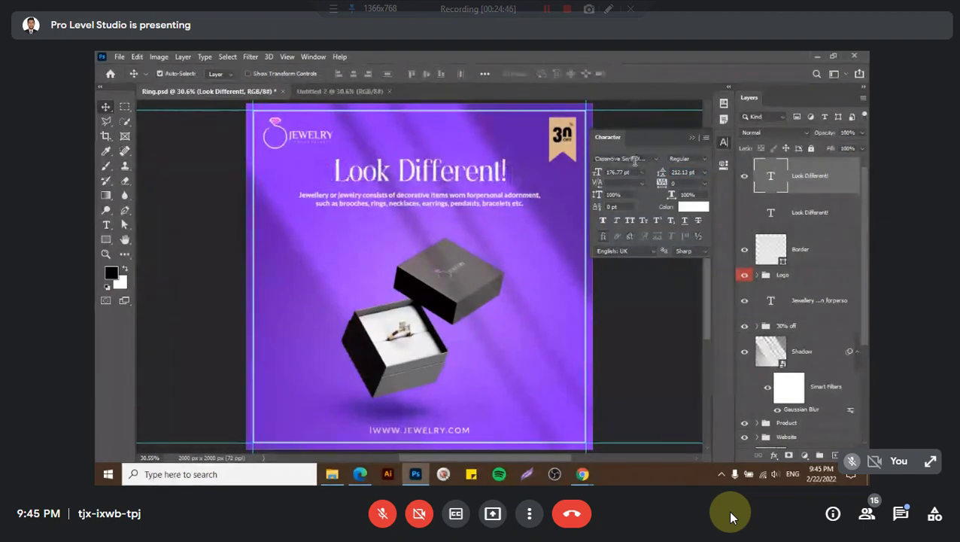
key(ctrl+z)
- Try the Queen Regular font on the duplicated headline and undo it
click(634, 161)
text(g)
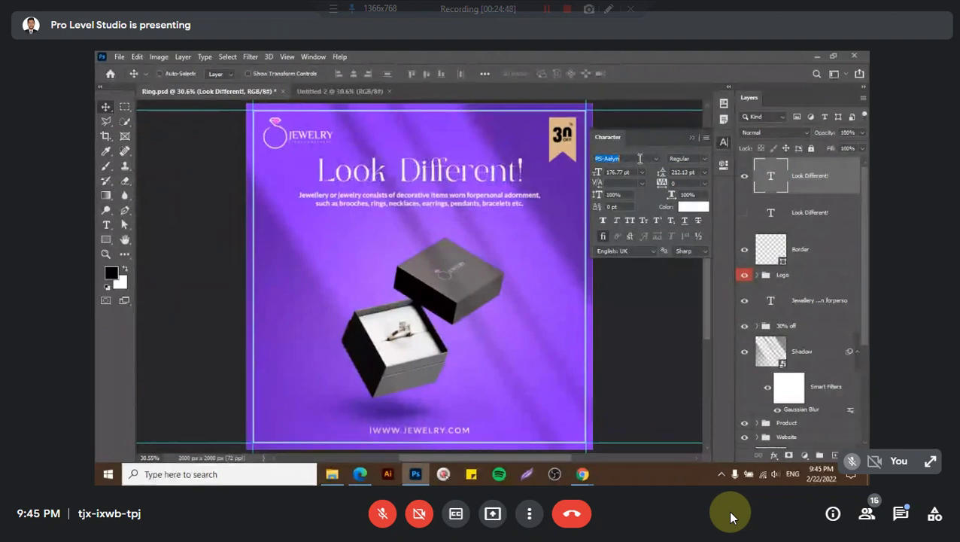
text(ueen)
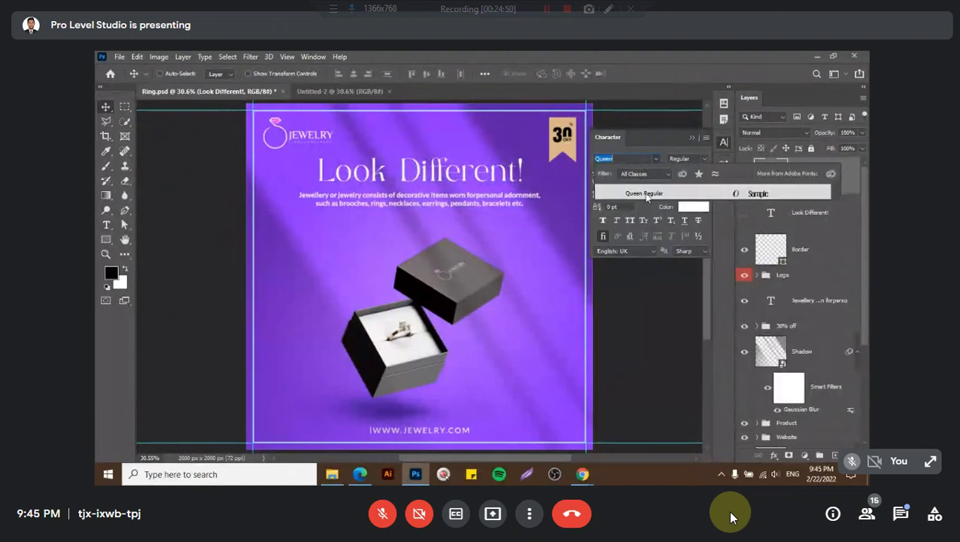
key(Return)
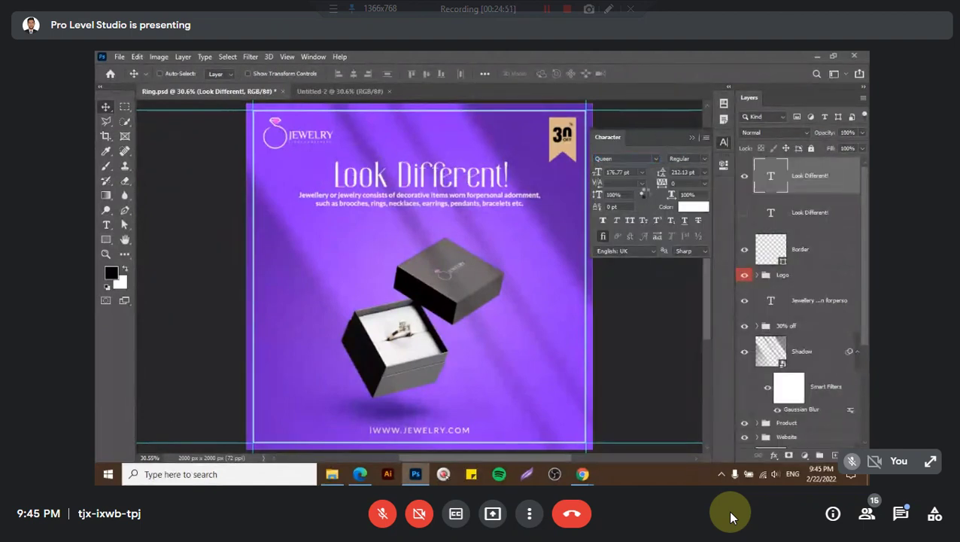
click(724, 144)
key(ctrl+z)
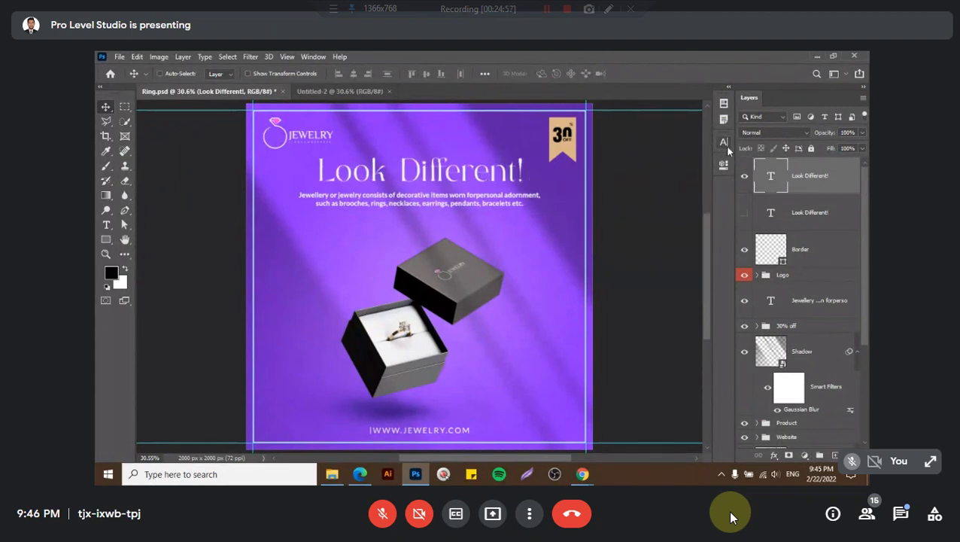
- Try Faux Bold on the PS-Aelyn headline and undo it
click(723, 143)
click(603, 219)
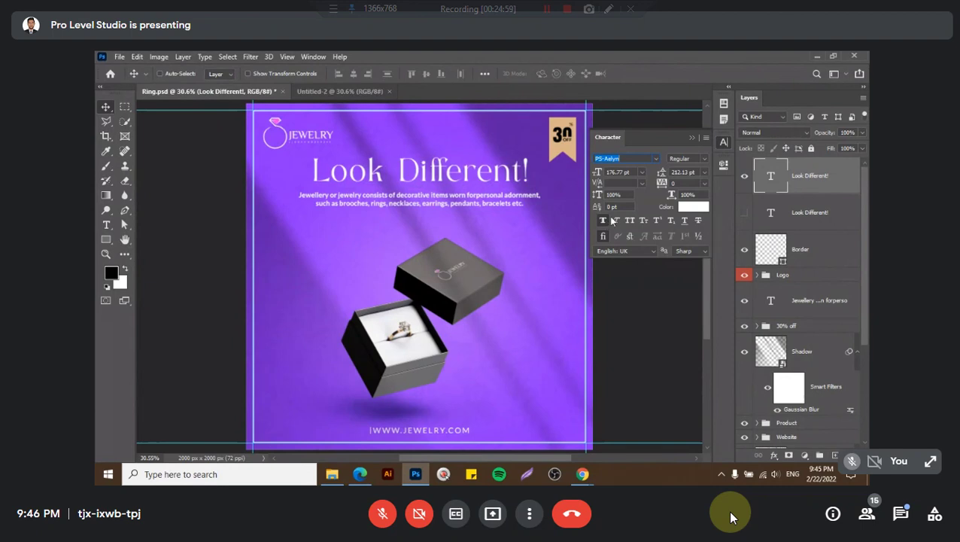
click(724, 143)
key(ctrl+z)
- Apply Faux Bold to the PS-Aelyn headline and center it horizontally on the canvas
key(ctrl+a)
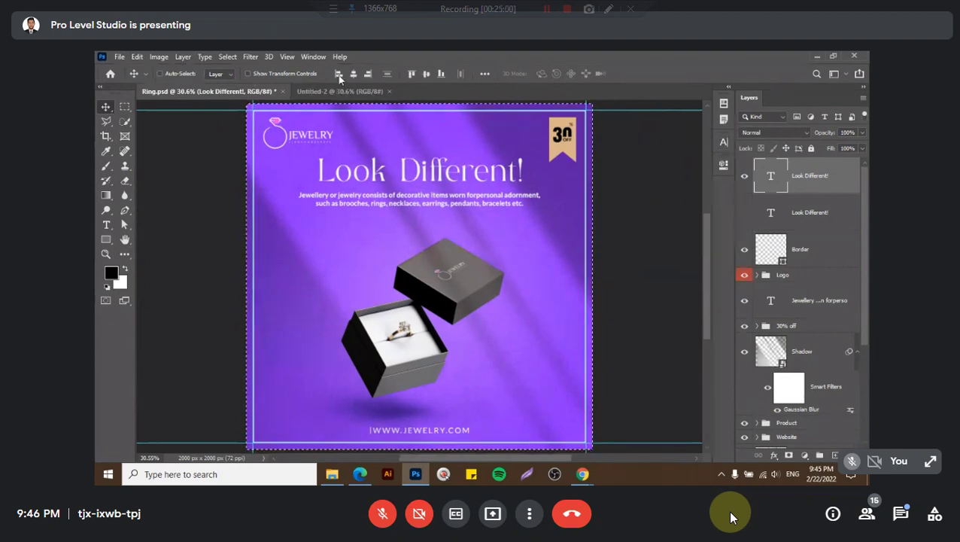
key(ctrl+d)
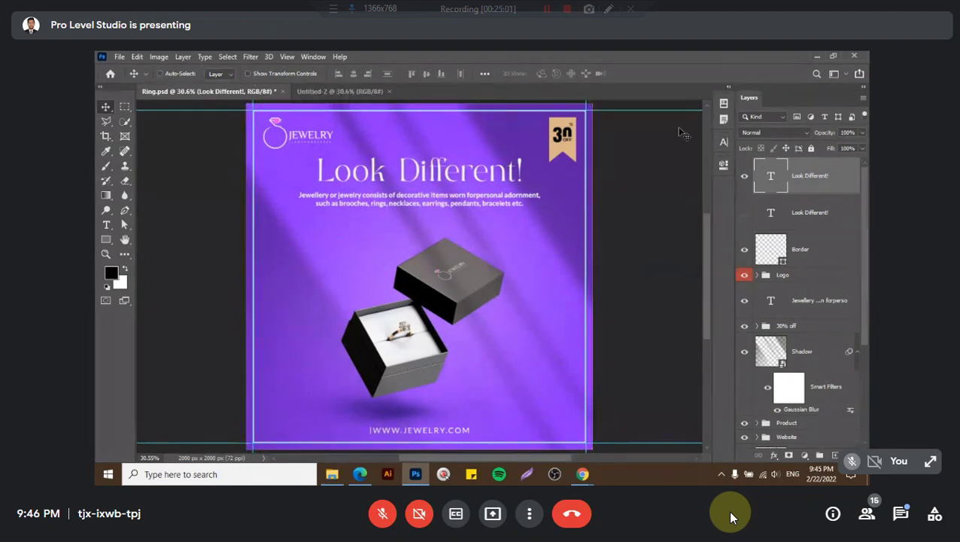
click(724, 143)
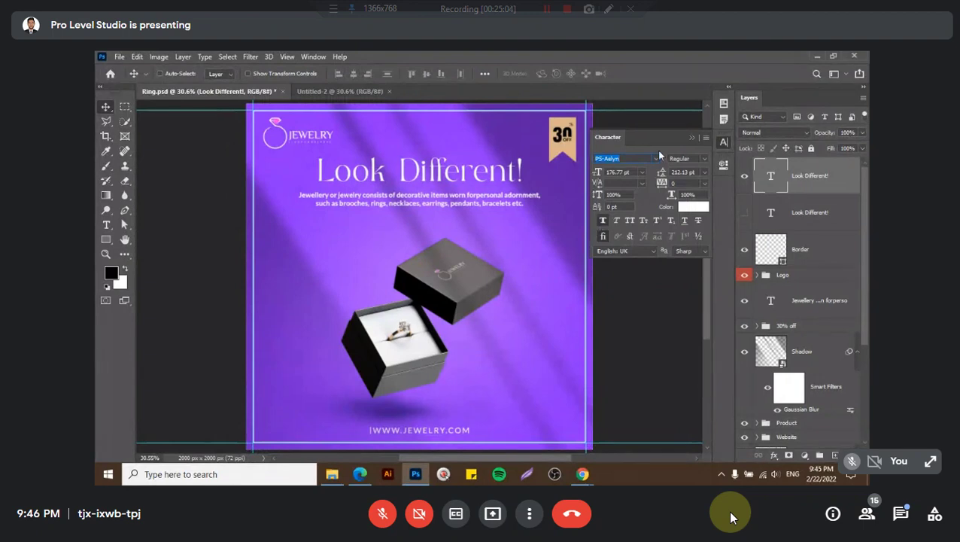
click(602, 220)
click(724, 143)
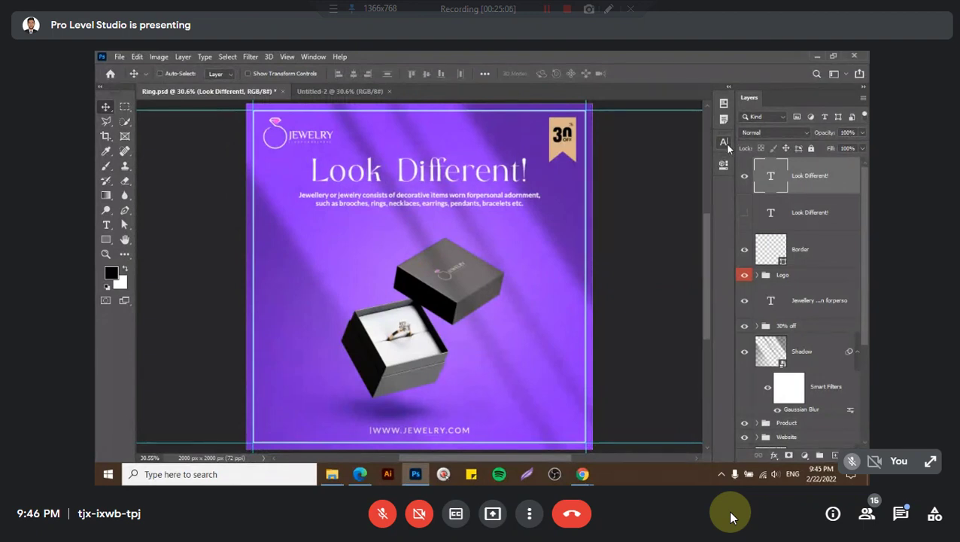
key(ctrl+z)
key(ctrl+a)
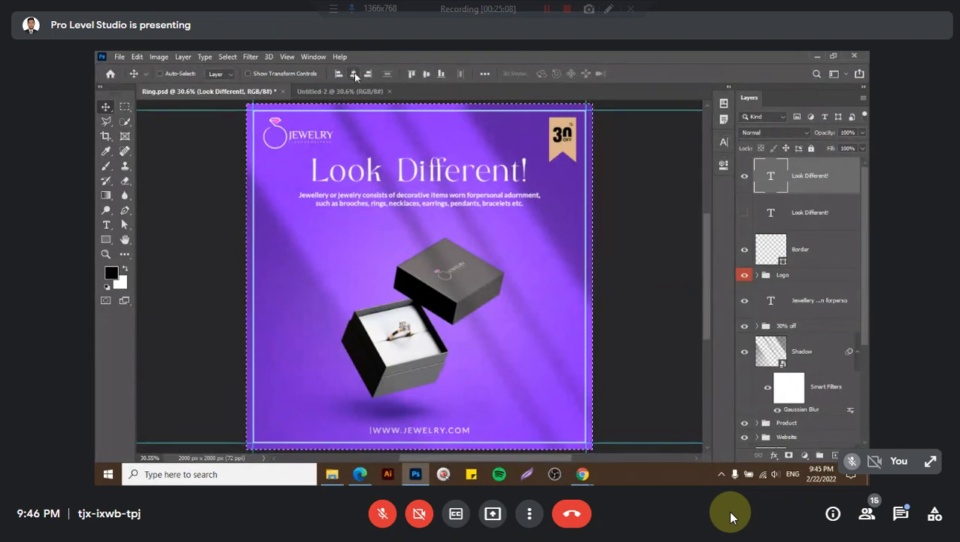
scroll(390, 174, up, 2)
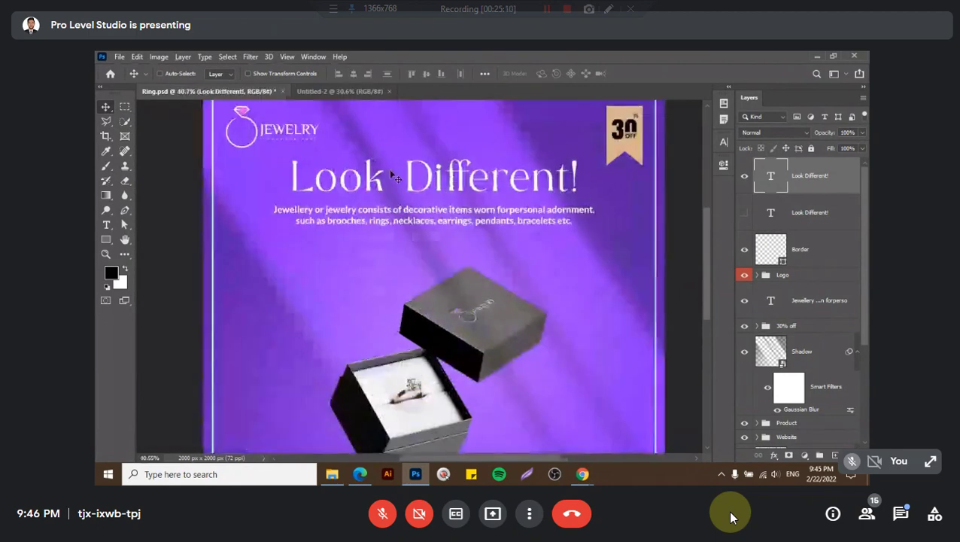
scroll(387, 156, down, 1)
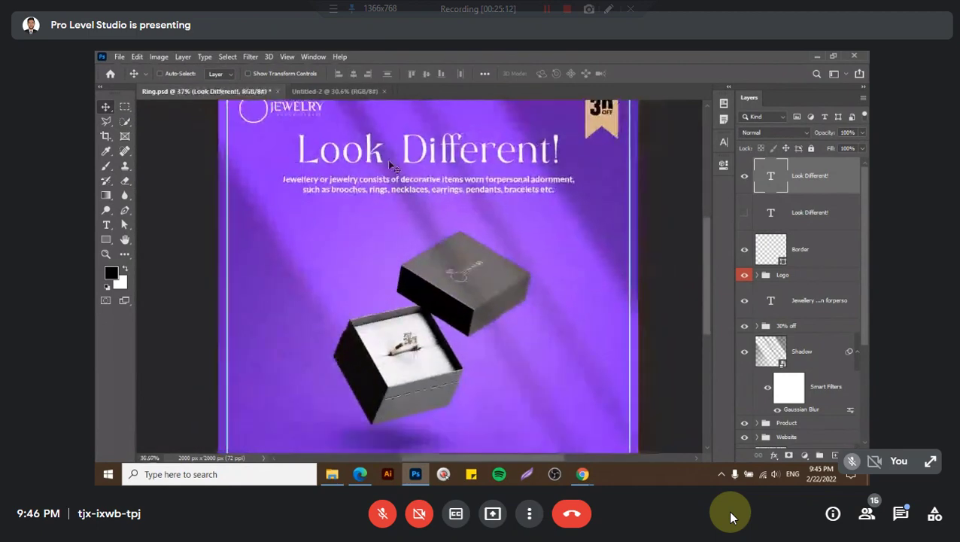
key(ctrl+0)
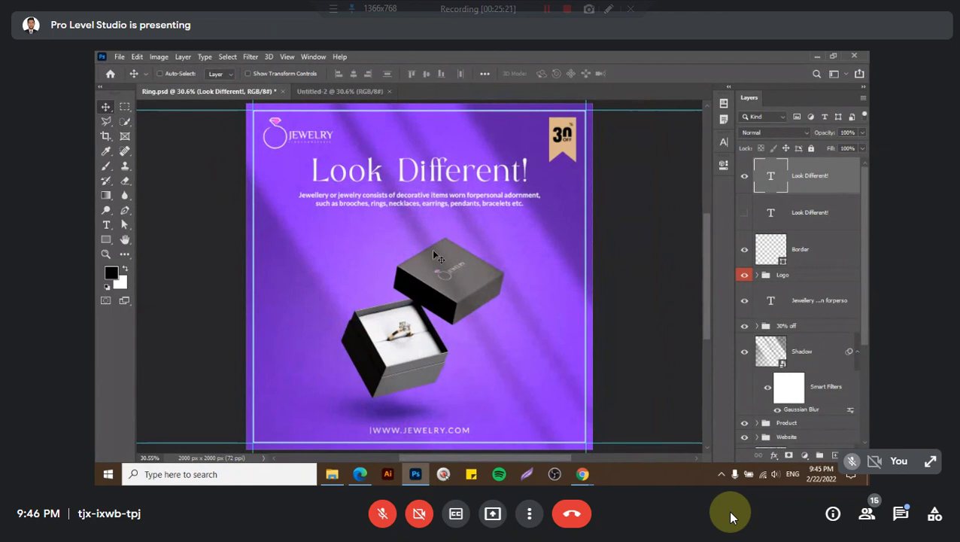
- Show the original Lato headline in place of the PS-Aelyn copy and set its font style to Regular
click(744, 213)
click(744, 176)
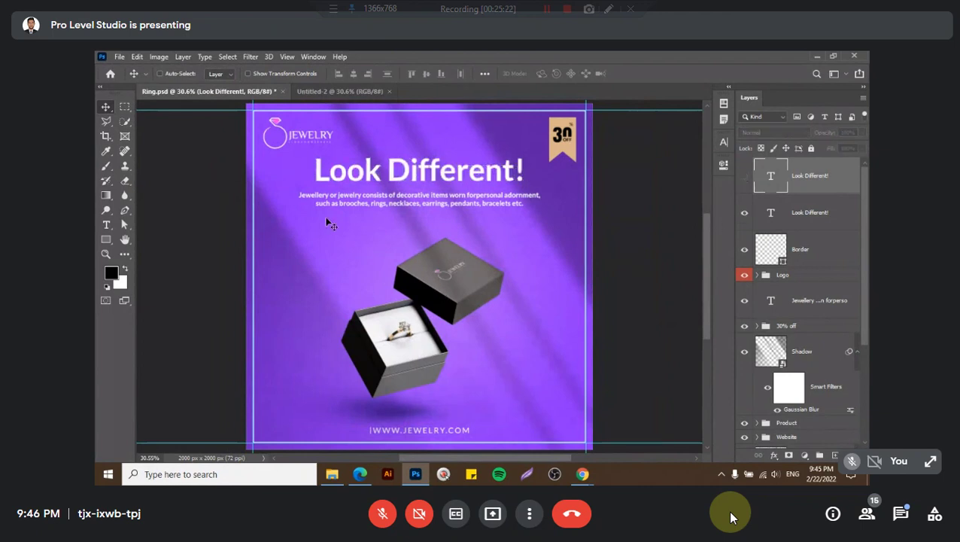
double_click(437, 179)
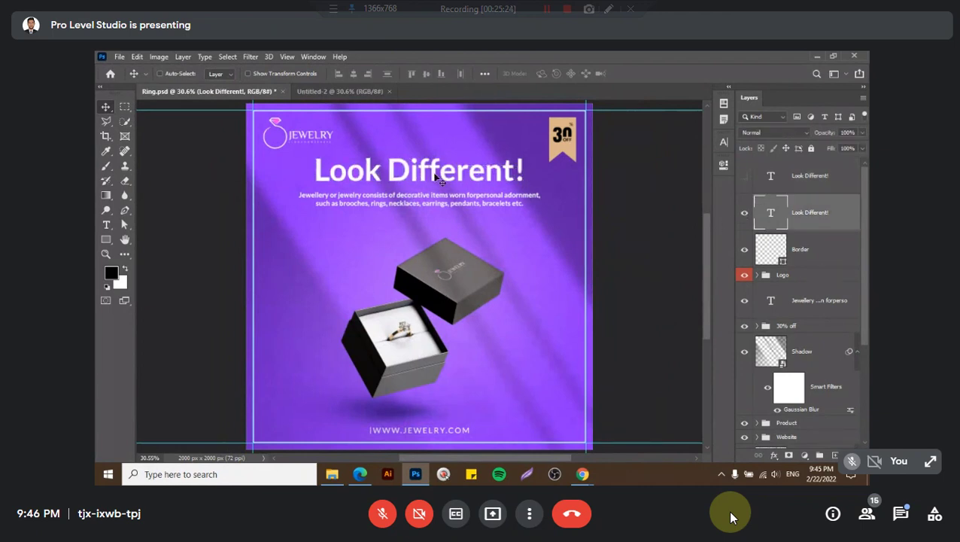
click(343, 73)
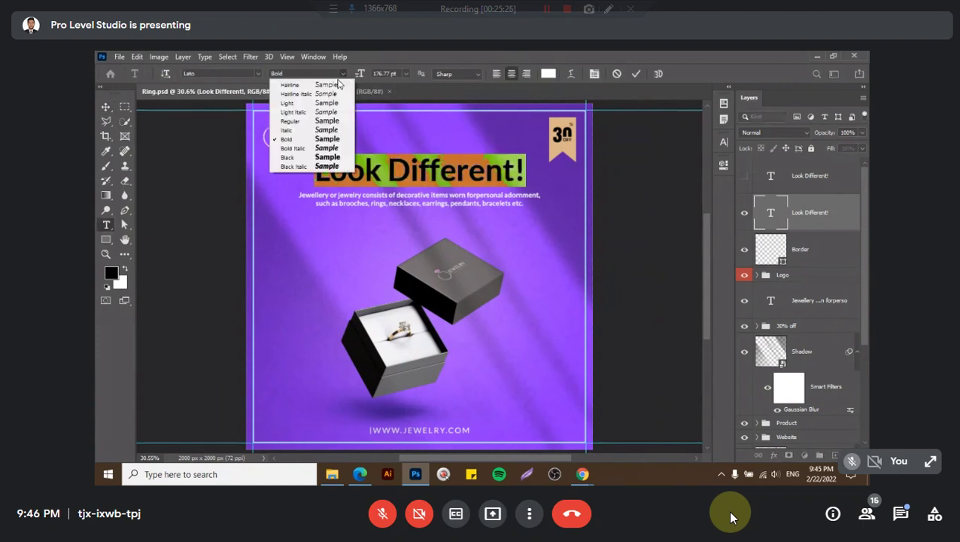
click(291, 124)
click(389, 161)
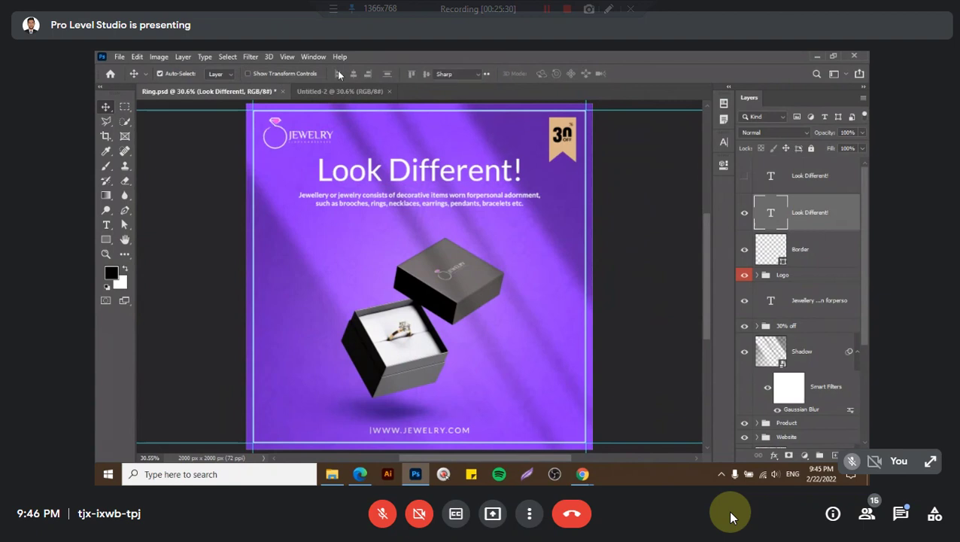
- Set the original headline's font to Arial Regular and center it horizontally on the canvas
double_click(419, 170)
click(210, 73)
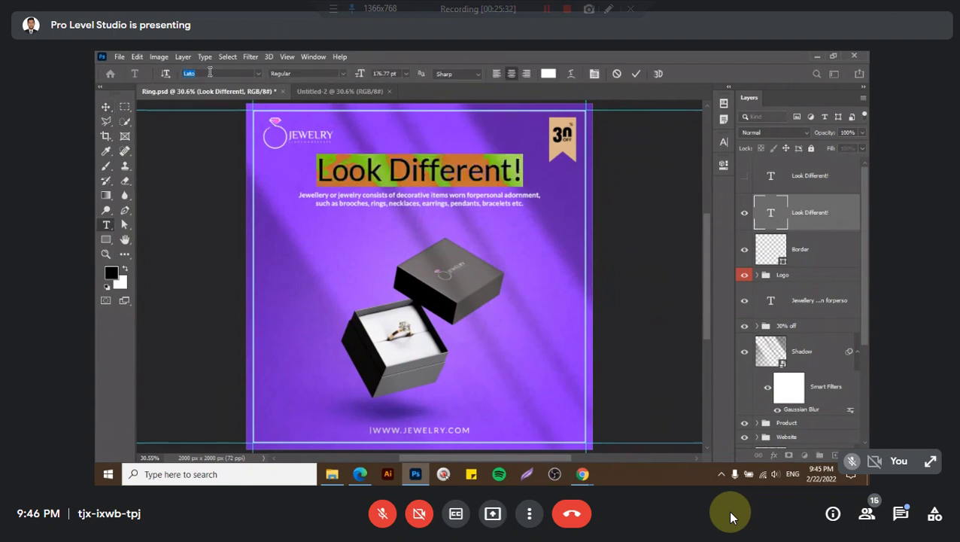
text(Arial)
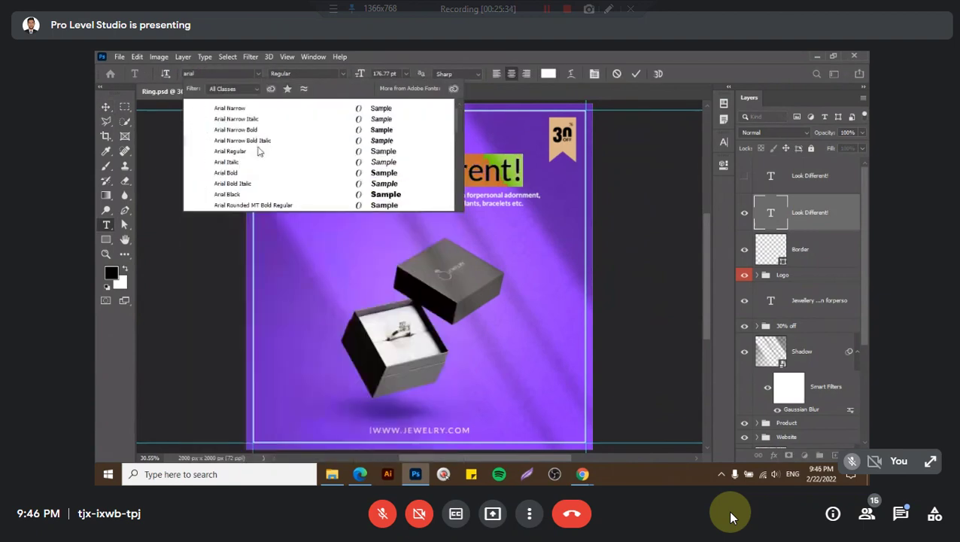
click(248, 152)
key(ctrl+Return)
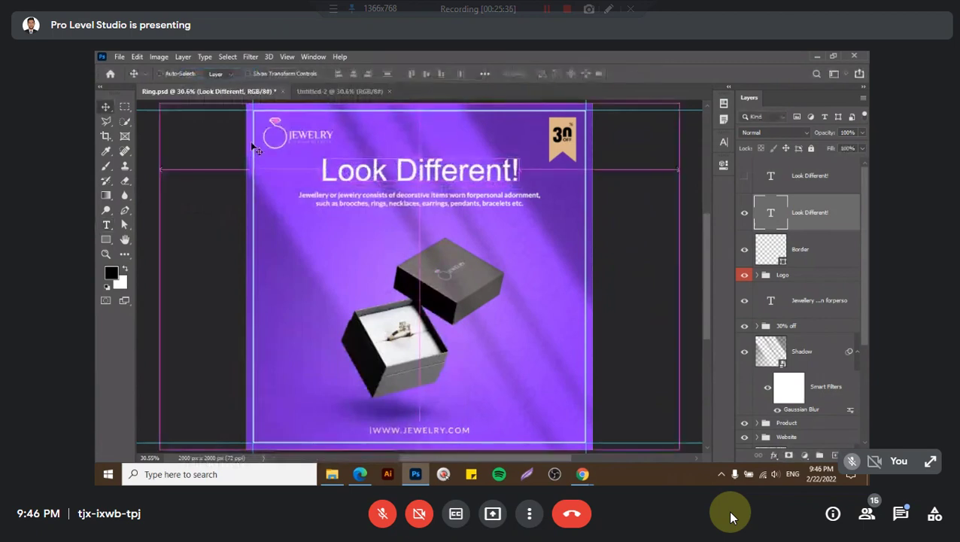
key(ctrl+d)
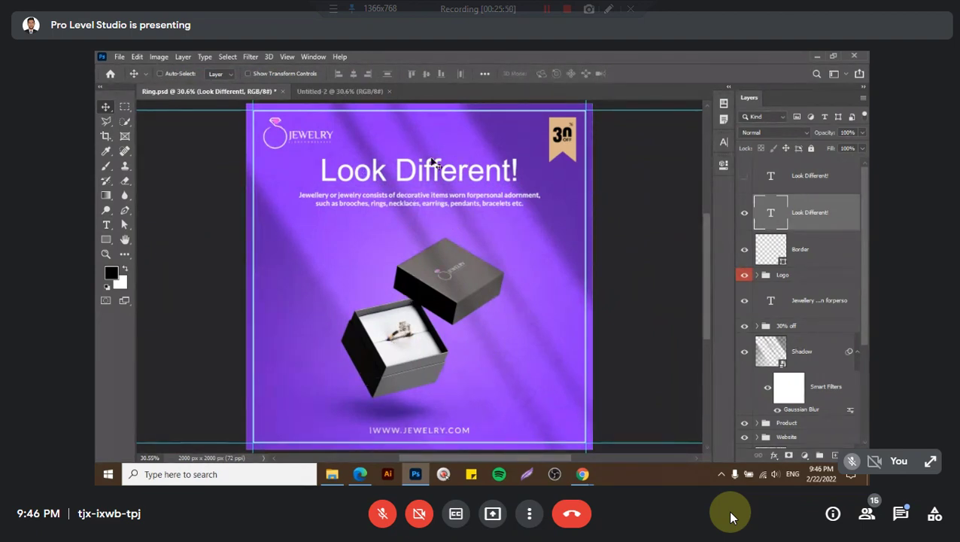
- Show the PS-Aelyn headline layer and hide the Arial one
click(743, 176)
click(745, 213)
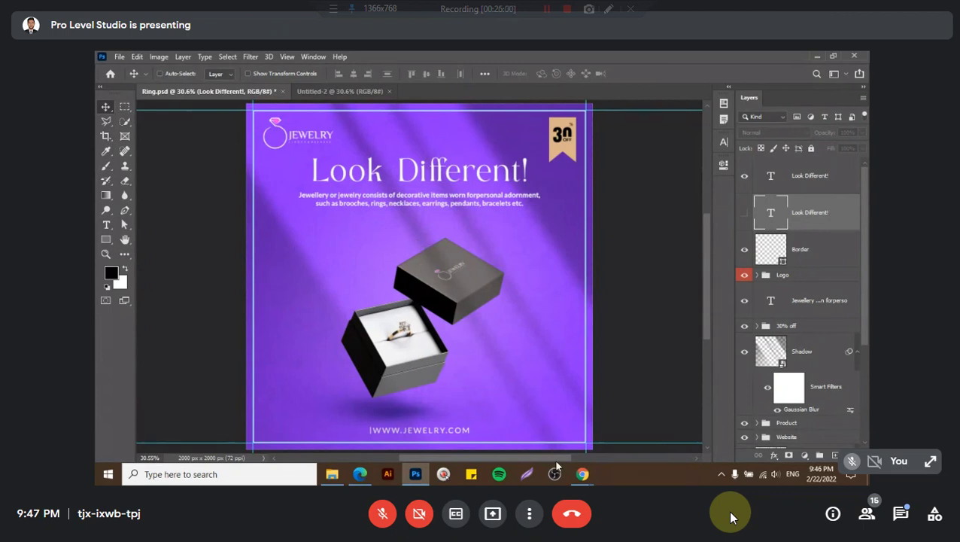
- Check the in-call messages of the Google Meet class in Chrome and return to Photoshop
mouse_move(573, 480)
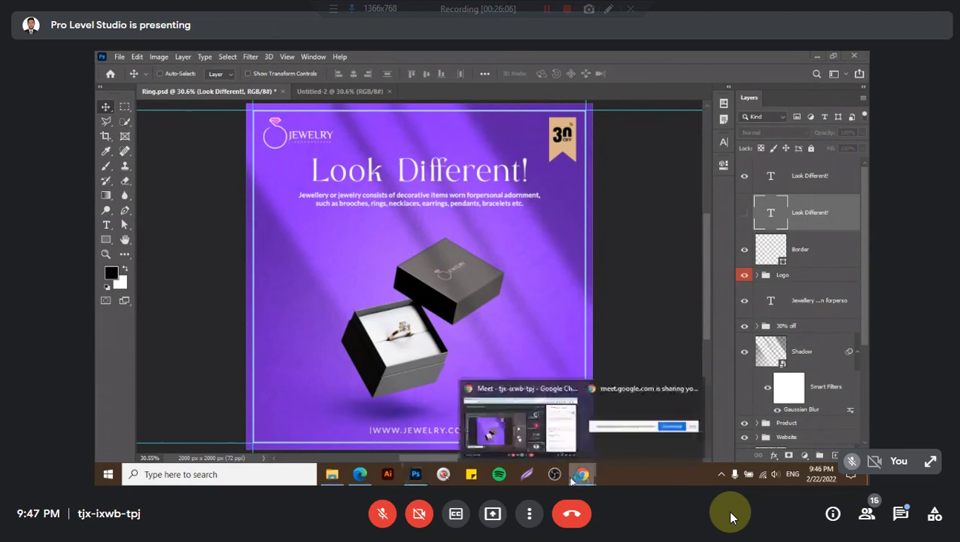
click(519, 423)
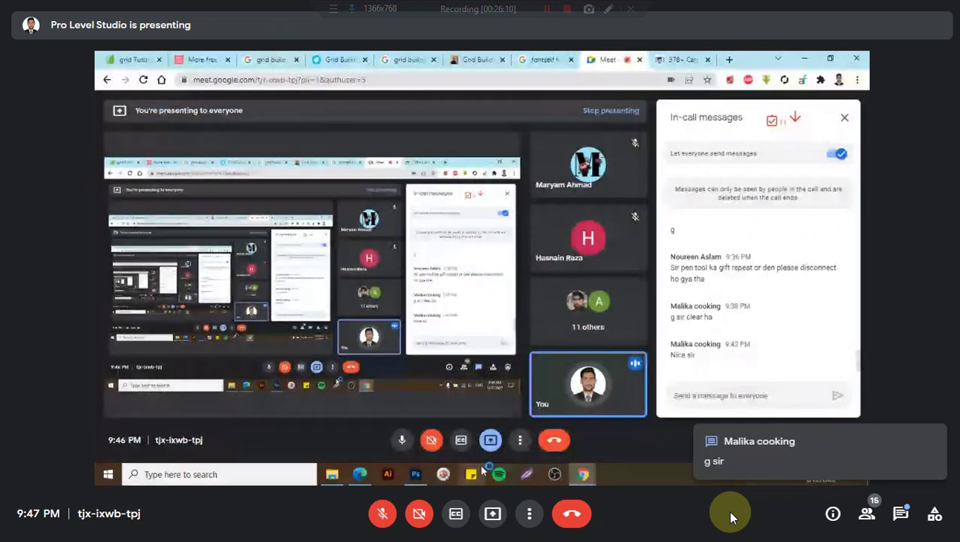
click(423, 482)
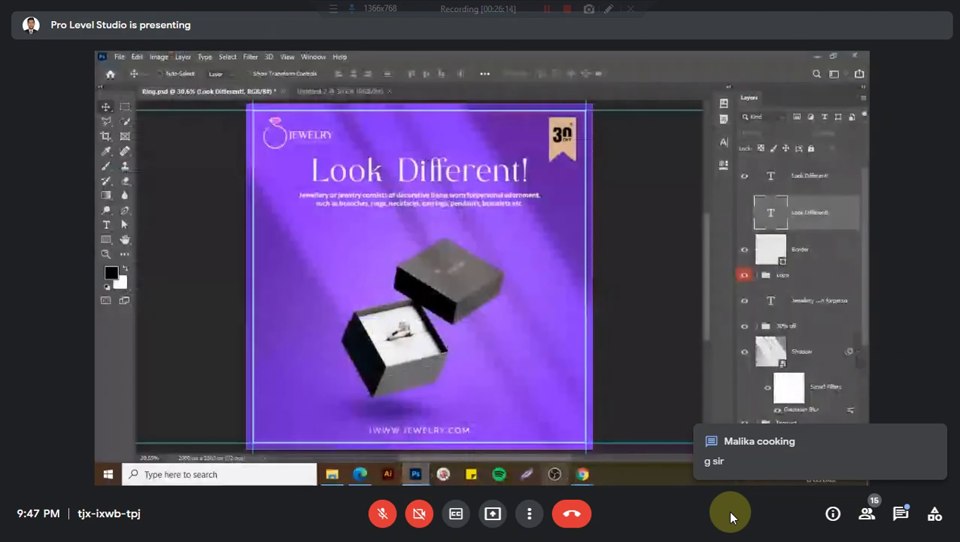
- Switch to Edge and examine the "What are Sans Serifs?" page of Typography.pdf
click(362, 475)
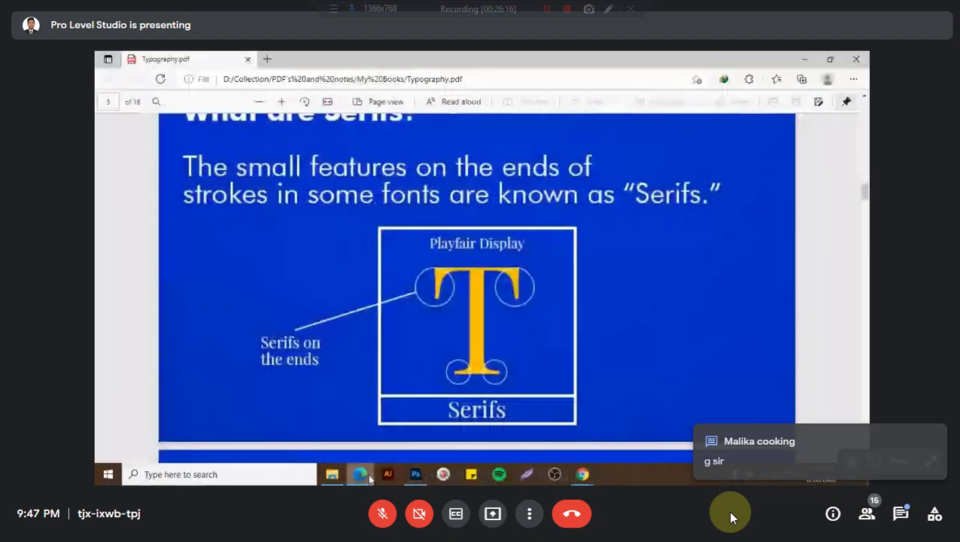
scroll(437, 301, down, 5)
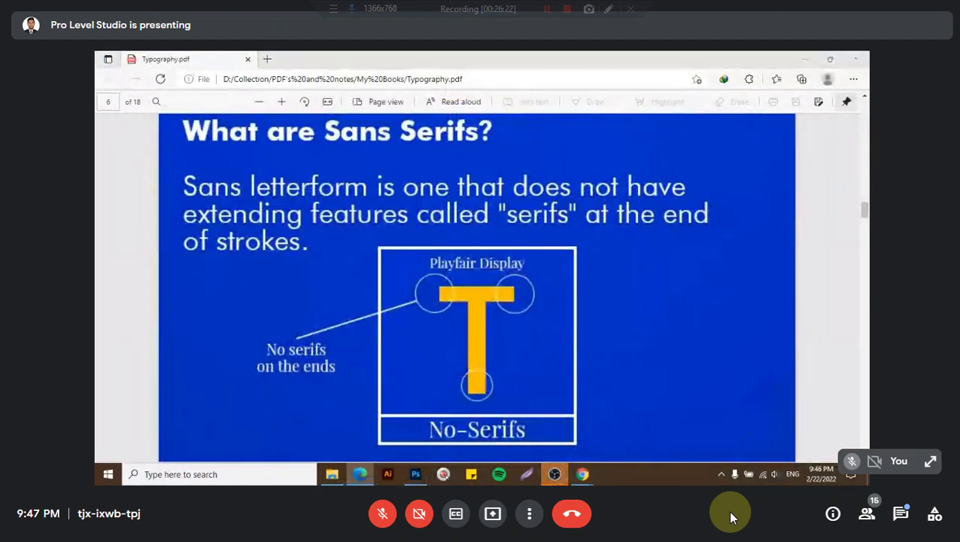
key(alt+Tab)
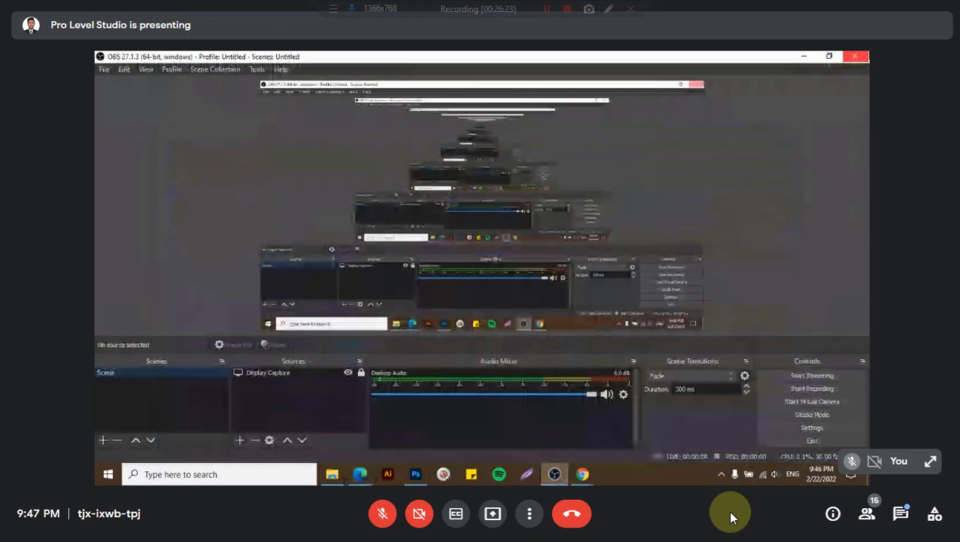
click(359, 474)
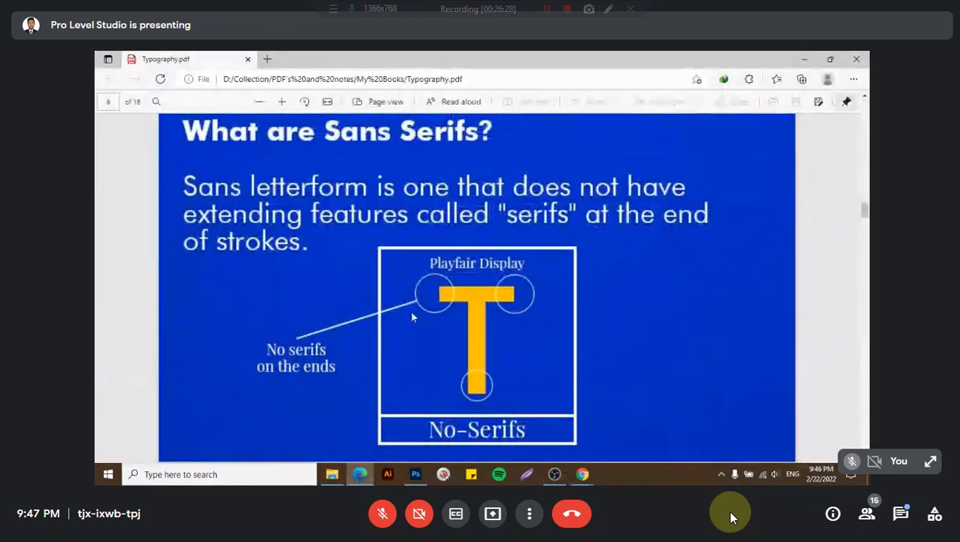